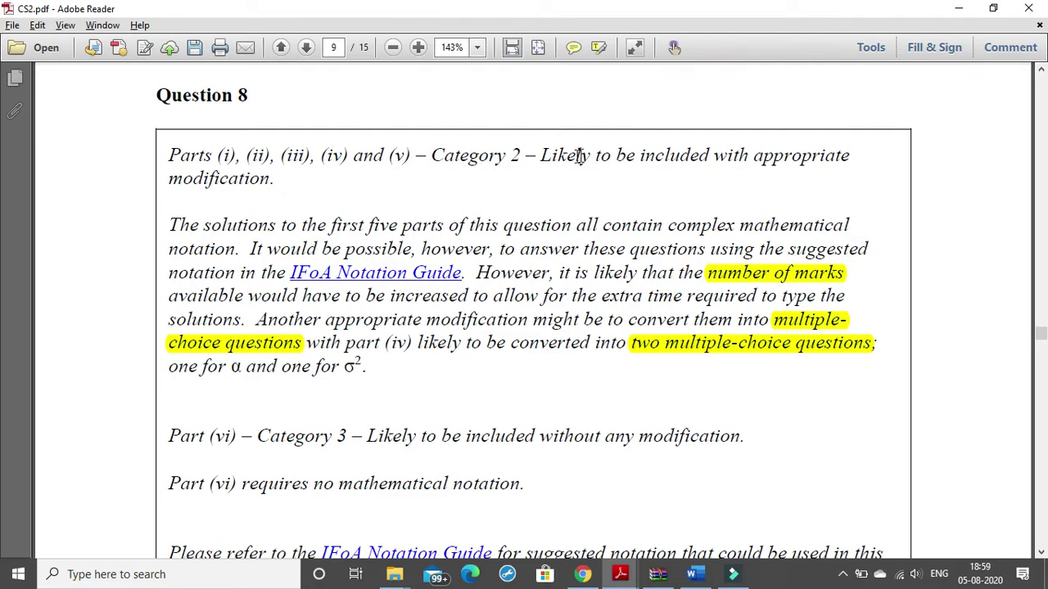
Scroll the Question 8 notes in CS2.pdf, then minimize it to reveal the Examiners Report.
scroll(423, 210, "down", 2)
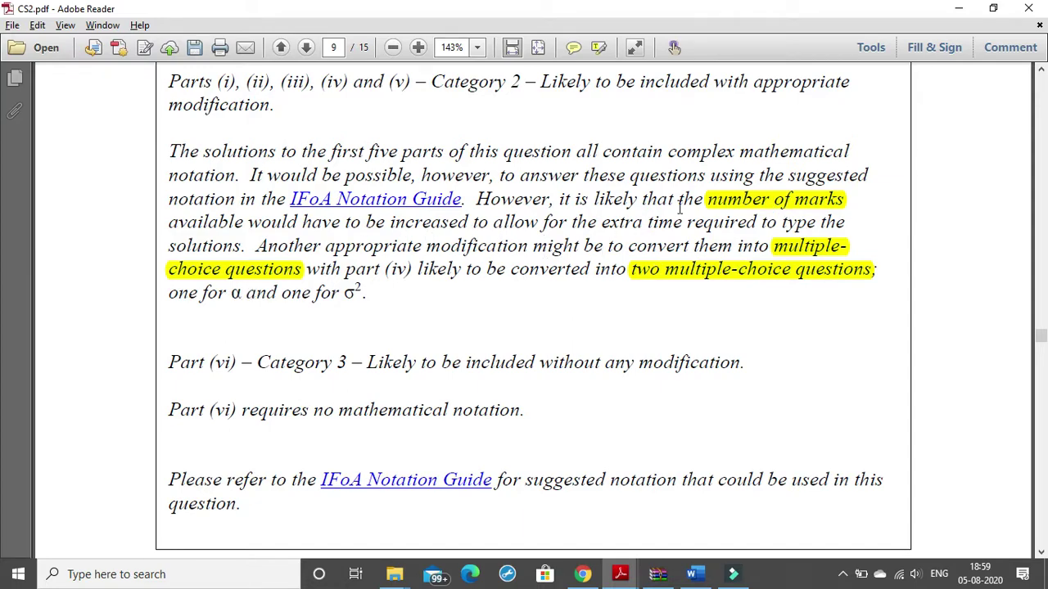
left_click(958, 8)
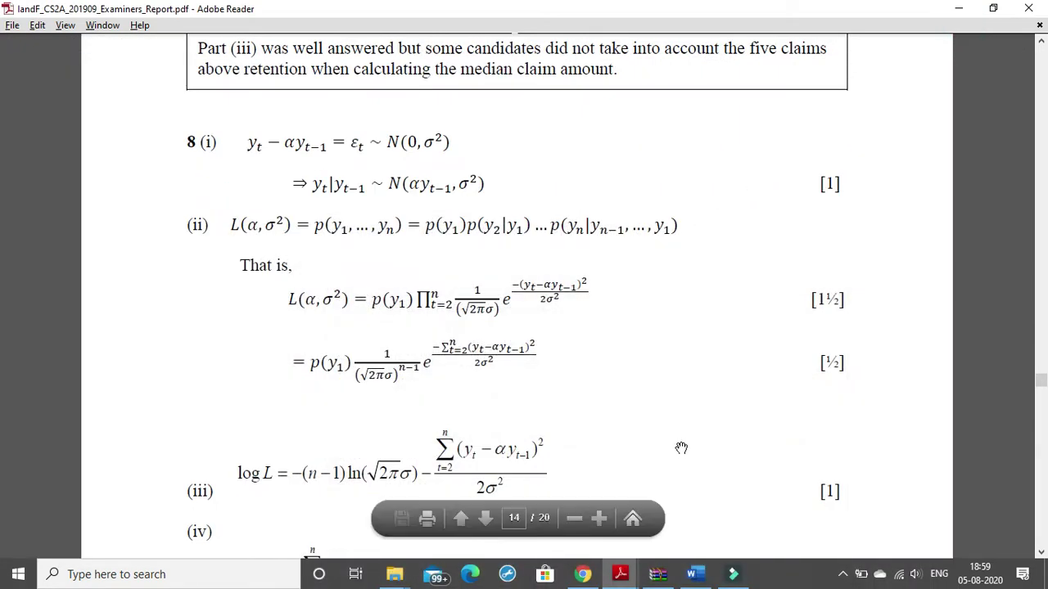
Bring up Word and snap the examiners' report to the left half of the screen.
left_click(694, 574)
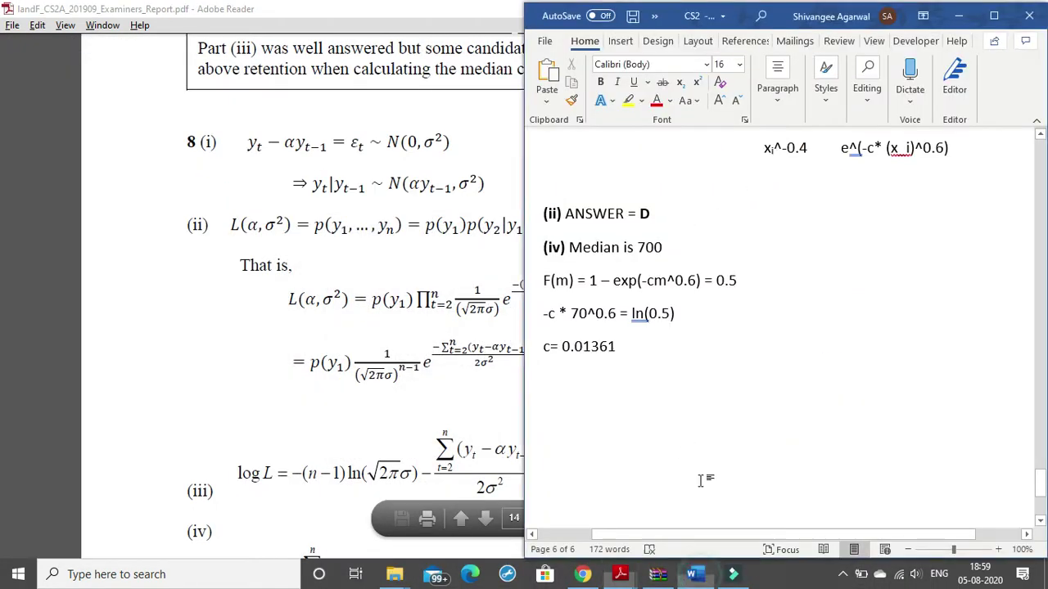
left_click(234, 332)
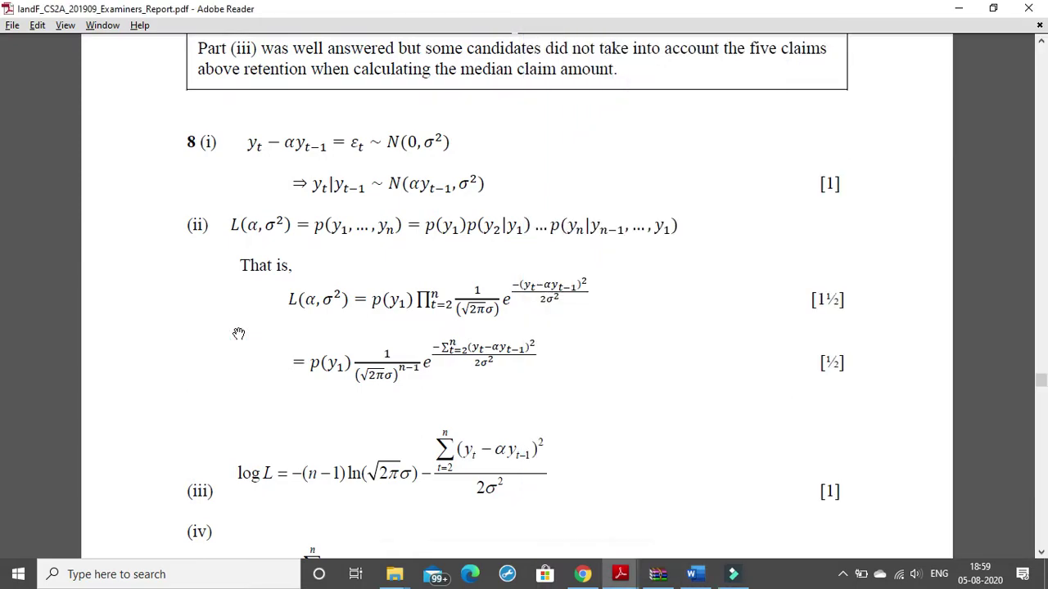
key("super+Left")
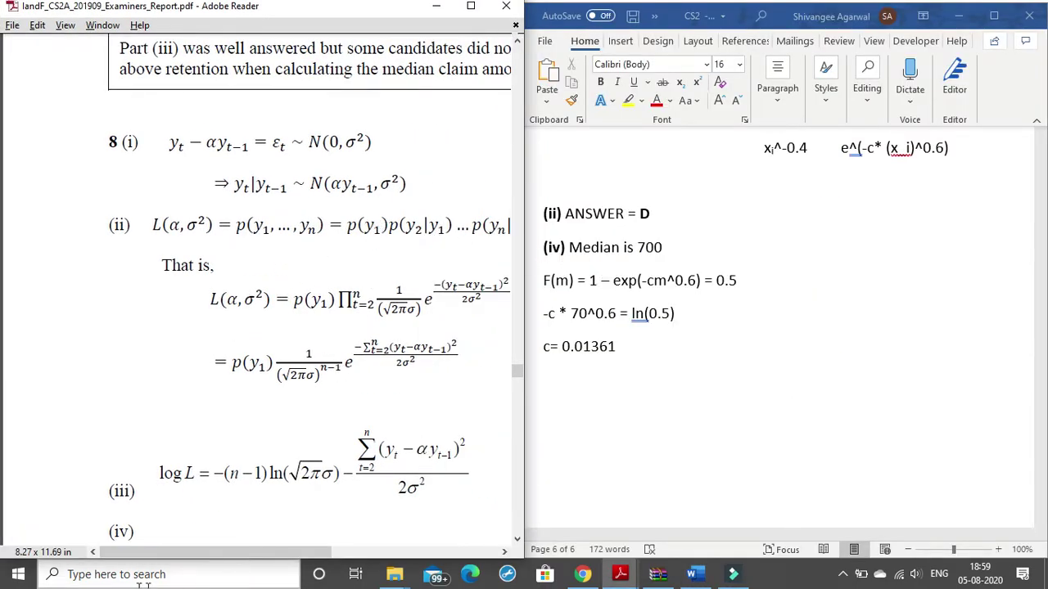
left_click_drag(210, 556, 246, 558)
Place the caret on the blank line under the ACTUATORS heading with bold turned on.
scroll(622, 297, "down", 10)
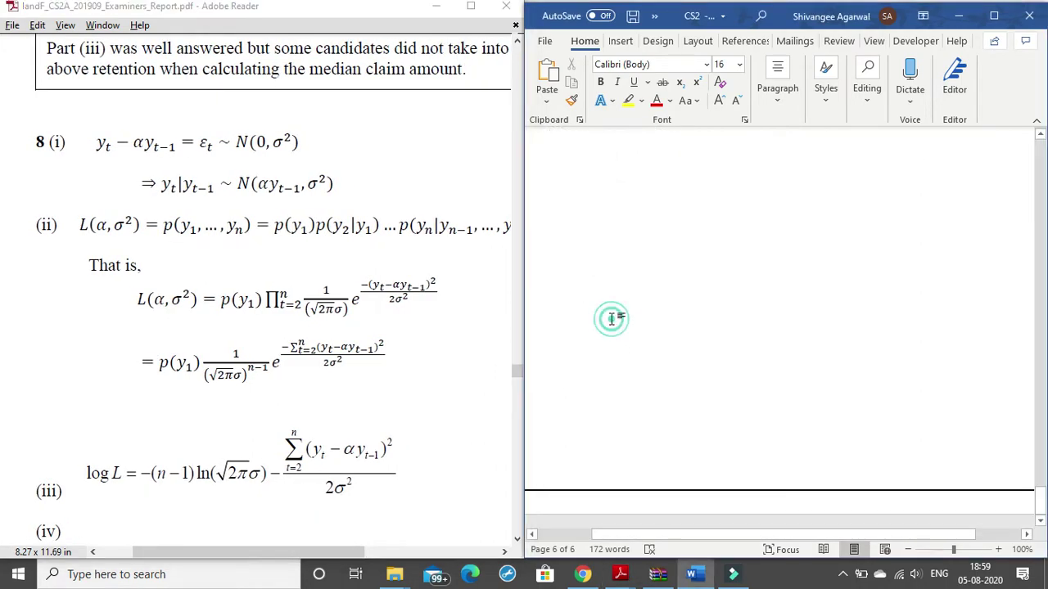
left_click(592, 268)
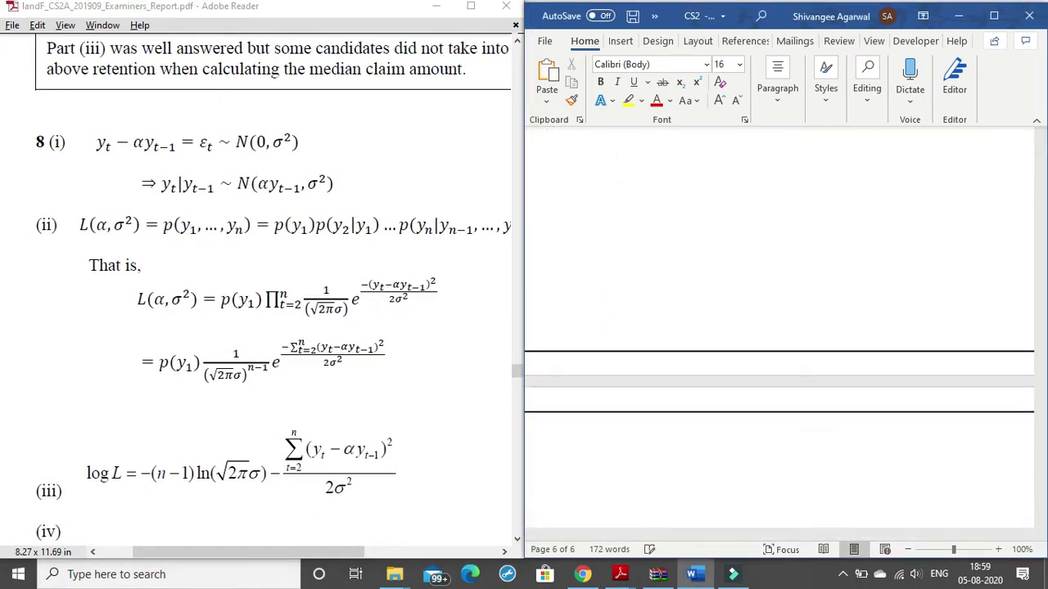
scroll(407, 143, "down", 4)
scroll(410, 246, "up", 3)
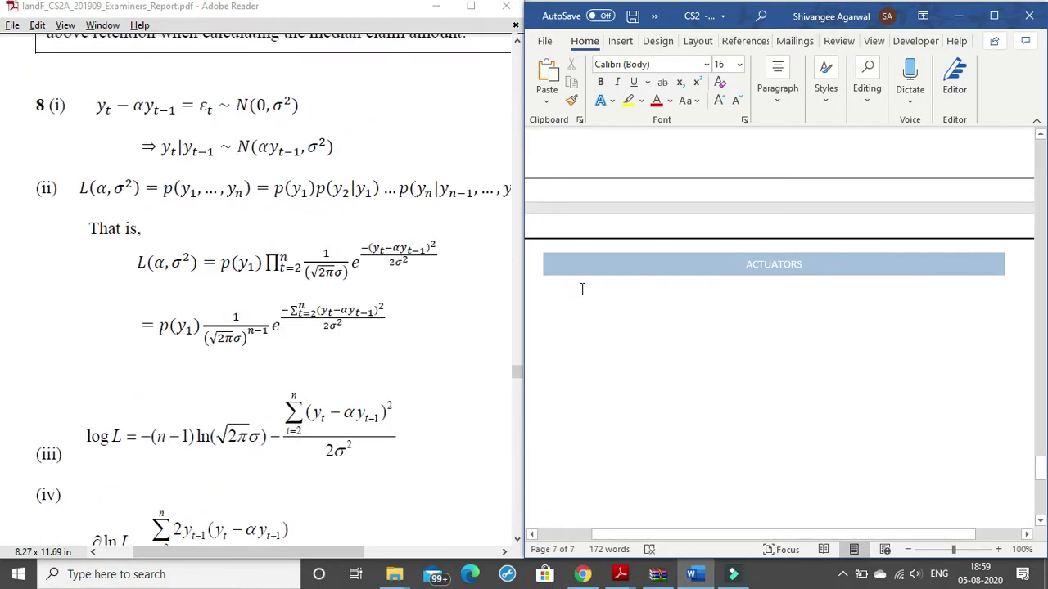
scroll(586, 289, "down", 2)
key("BackSpace")
key("BackSpace")
key("BackSpace")
key("BackSpace")
key("BackSpace")
key("BackSpace")
key("BackSpace")
key("BackSpace")
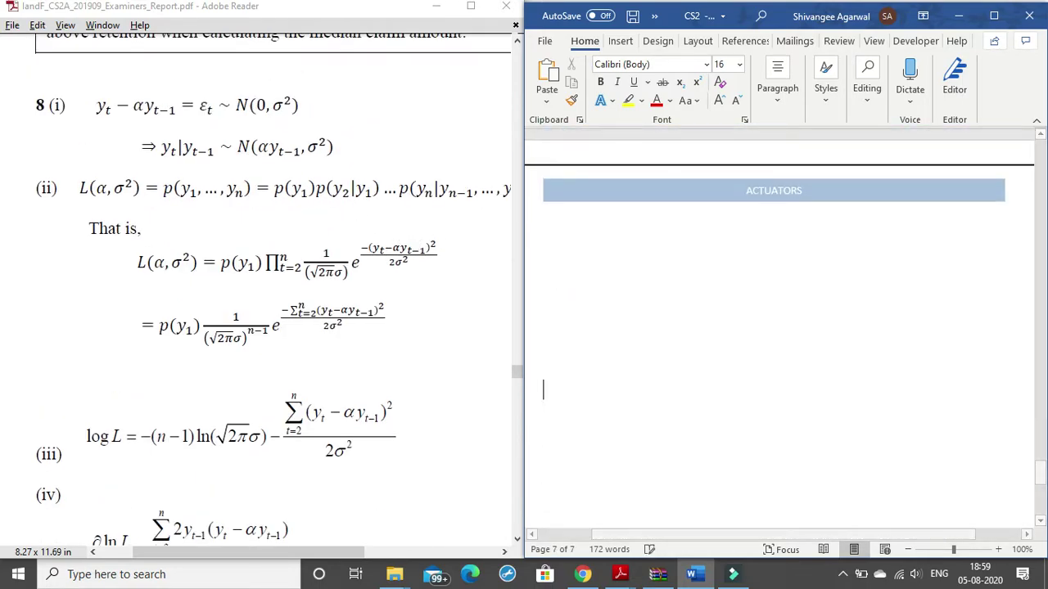
key("BackSpace")
scroll(604, 281, "up", 4)
scroll(603, 280, "down", 2)
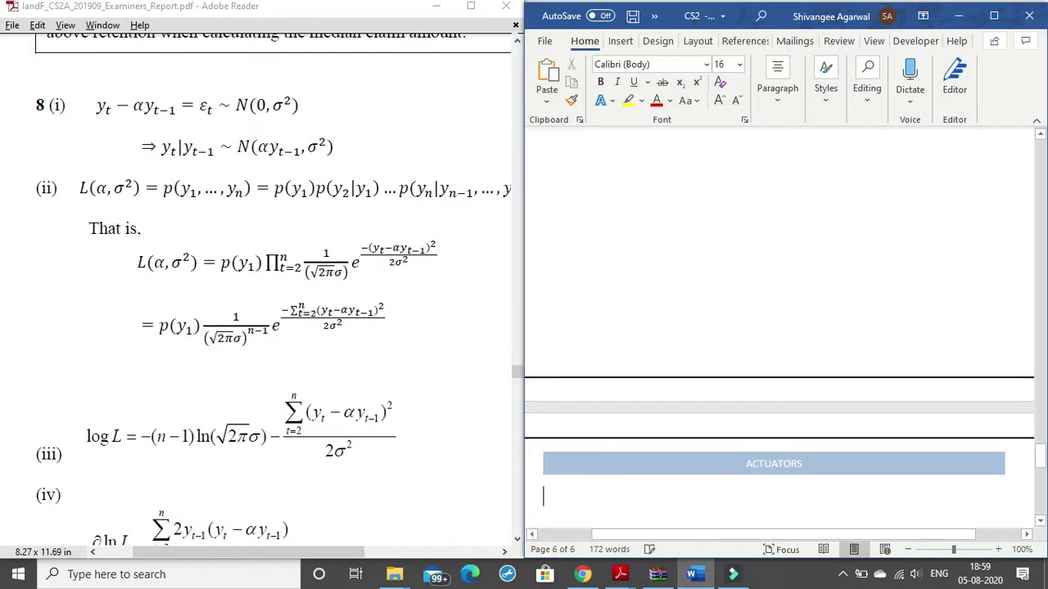
scroll(606, 282, "down", 3)
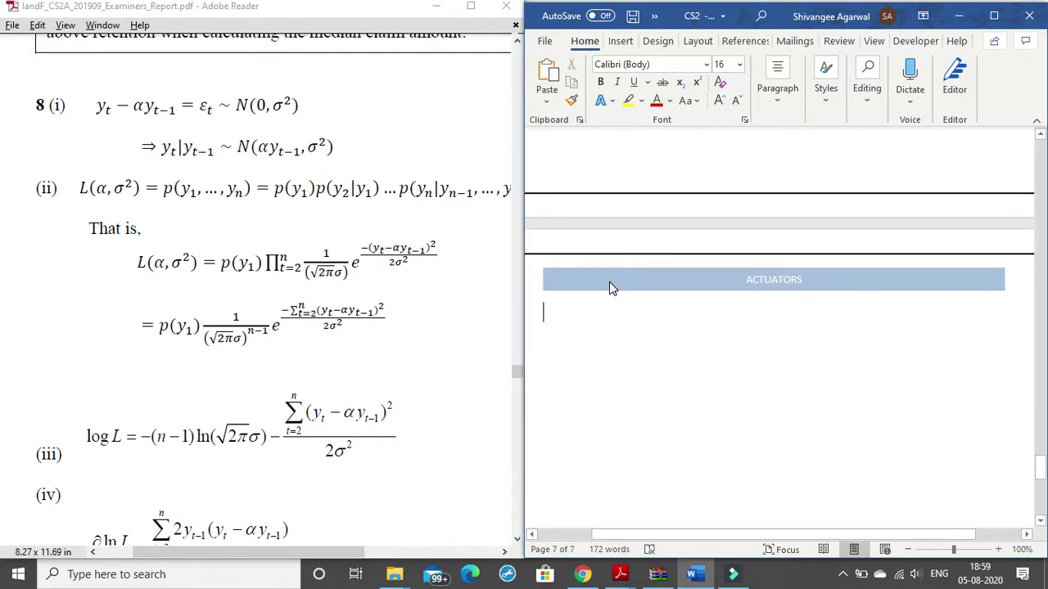
key("ctrl+b")
Type bold 'ANS8 (i)' and undo the automatic numbering on (i).
type("AB")
key("BackSpace")
type("NS*")
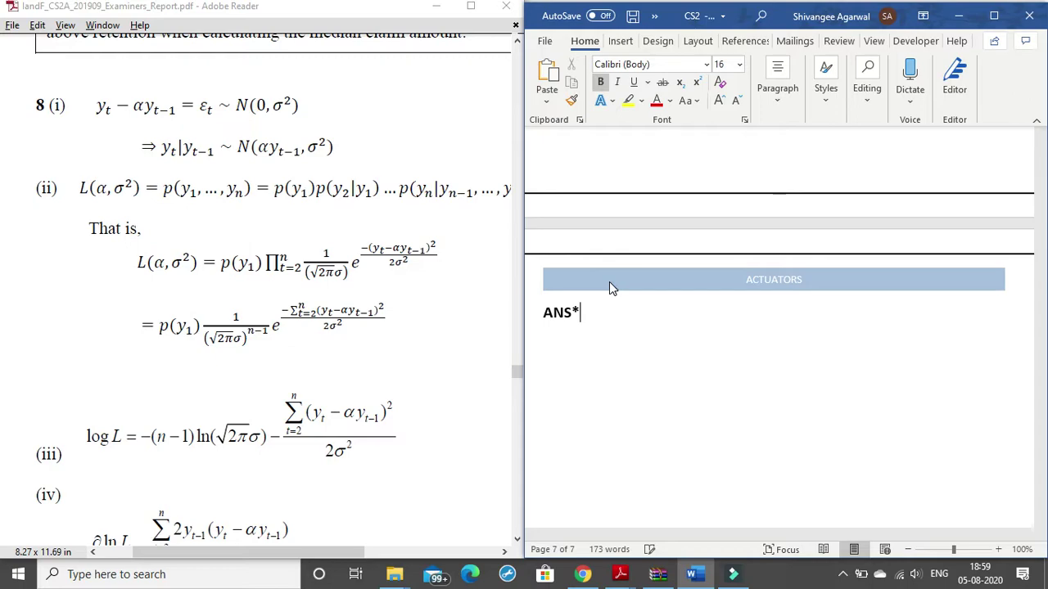
key("BackSpace")
type("8 ")
type("(i)")
key("ctrl+b")
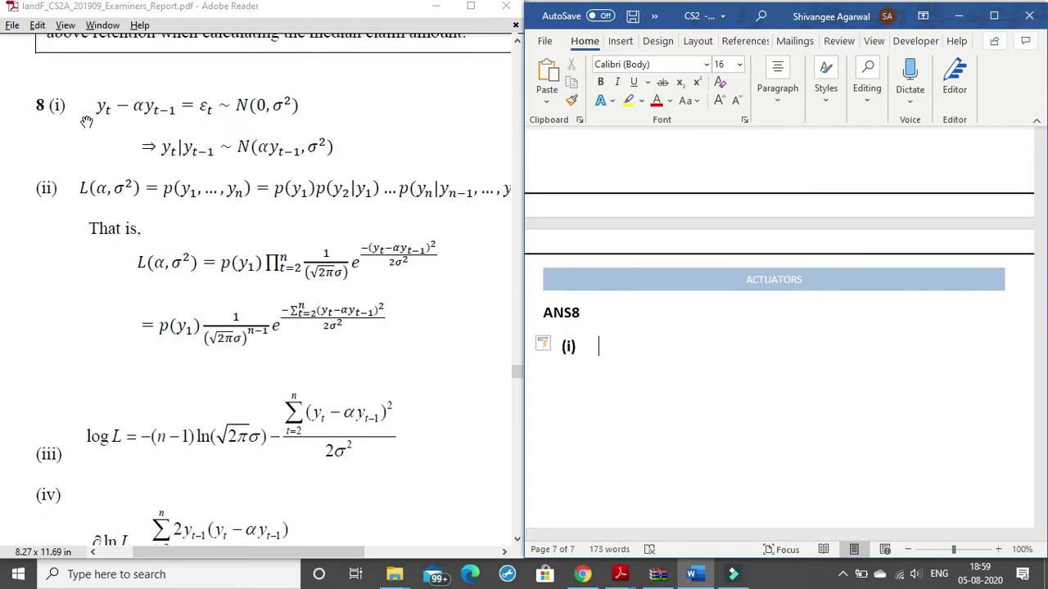
left_click(548, 348)
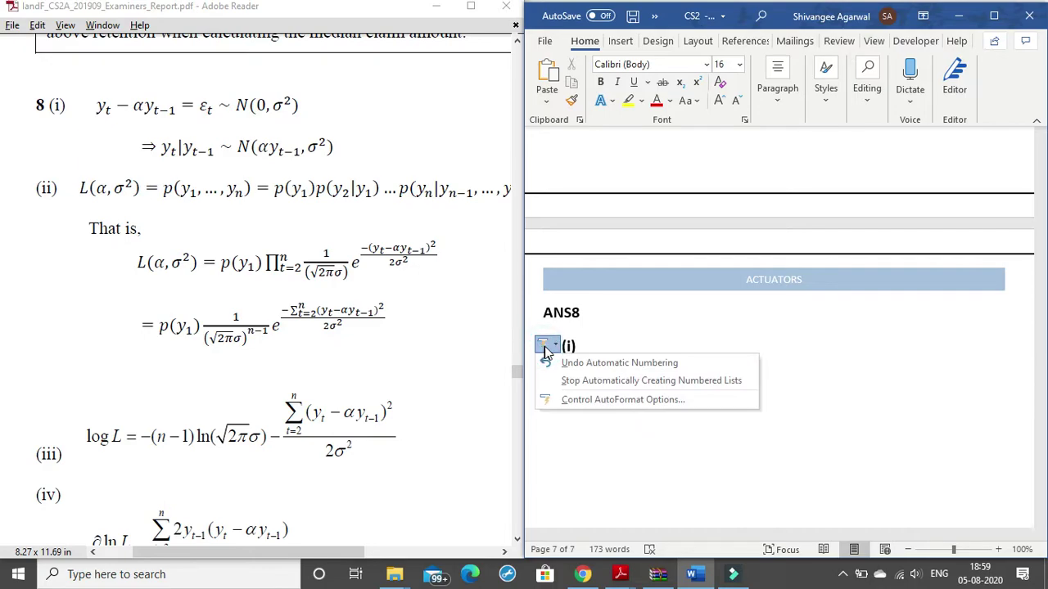
left_click(556, 360)
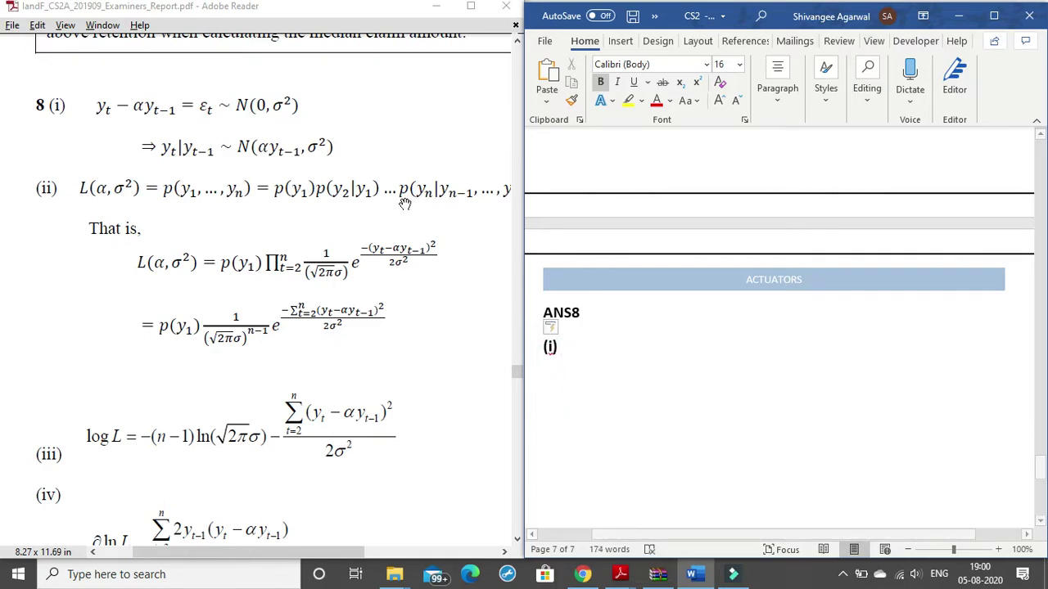
Continue the (i) line with non-bold 'y_t -' and ignore the spelling flag on y_t.
type("y")
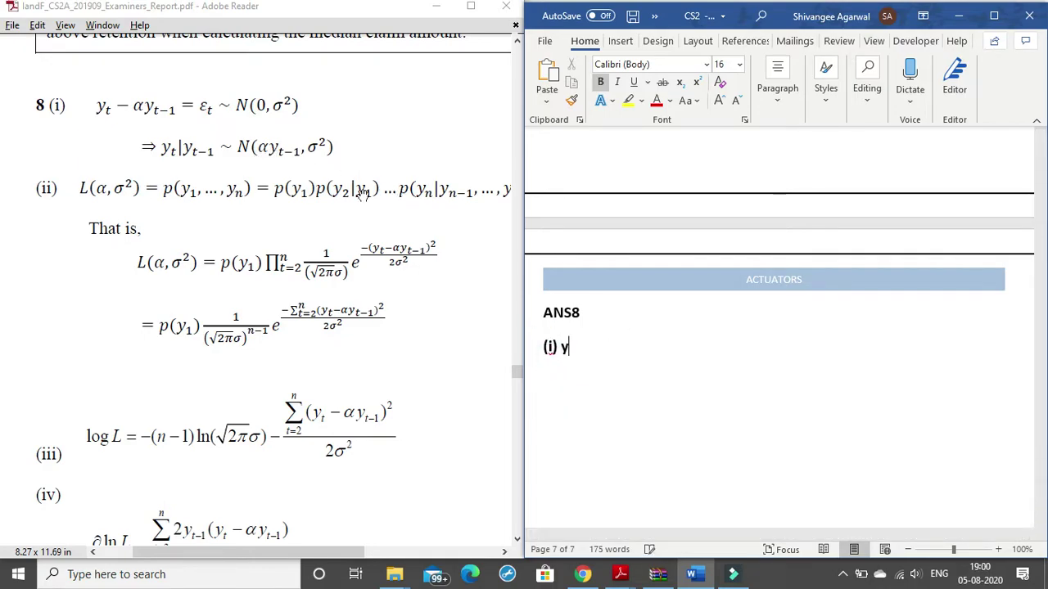
key("BackSpace")
key("ctrl+b")
type("y_t -")
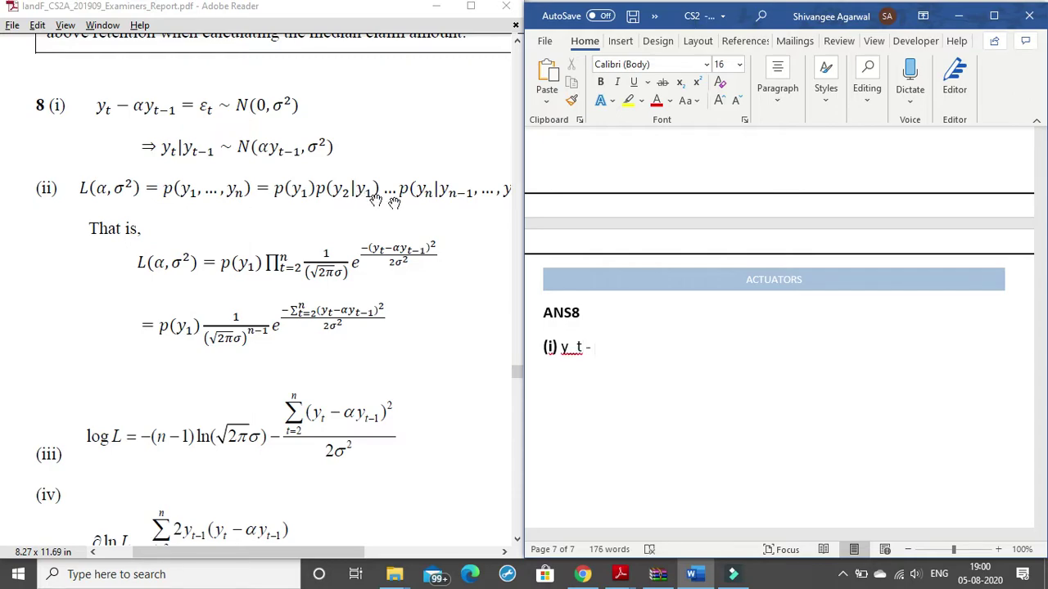
right_click(567, 347)
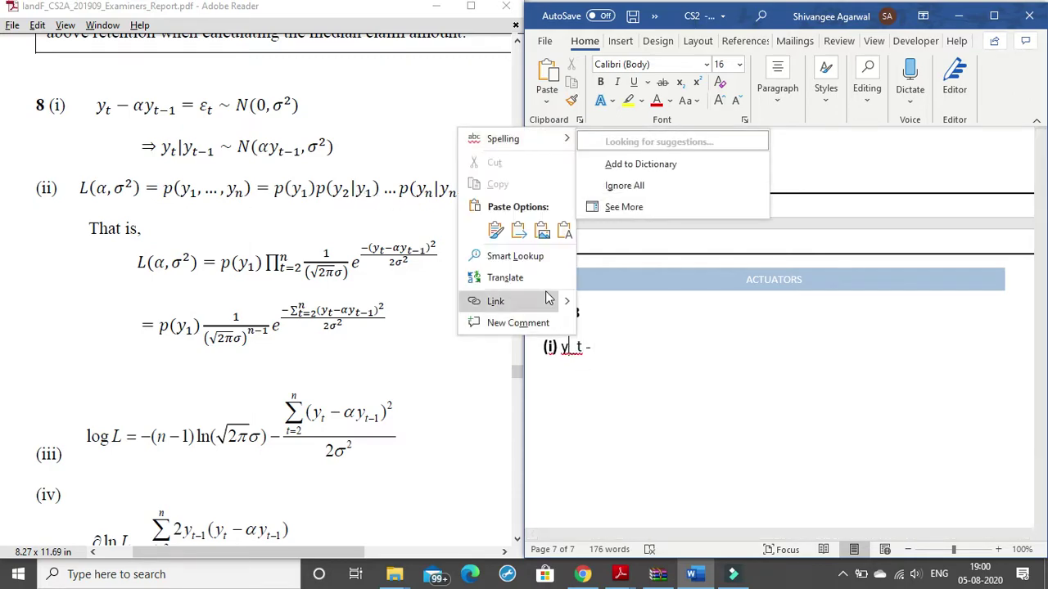
left_click(678, 199)
left_click(607, 344)
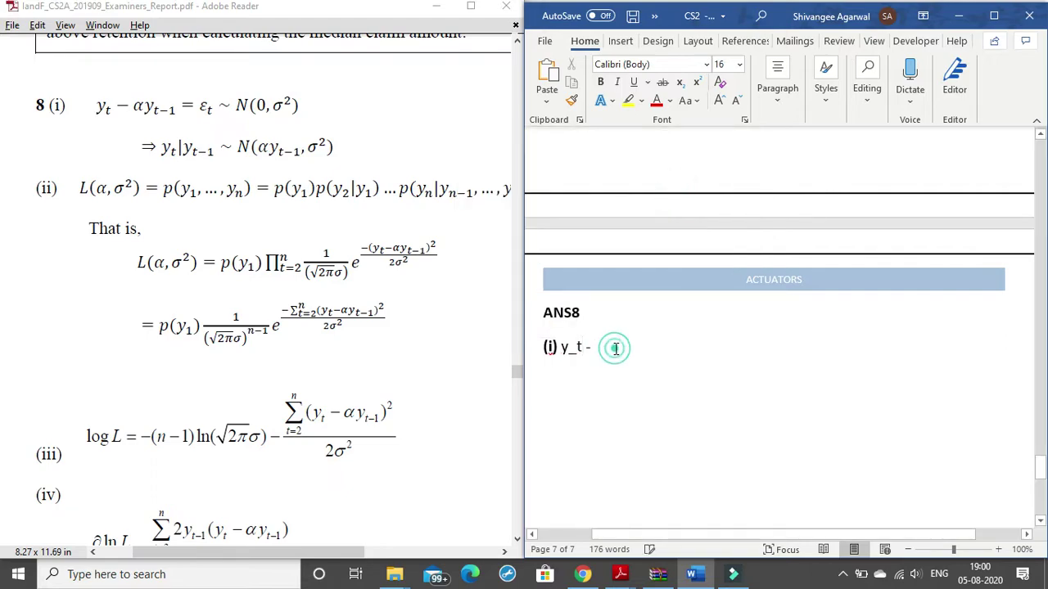
scroll(645, 320, "down", 3)
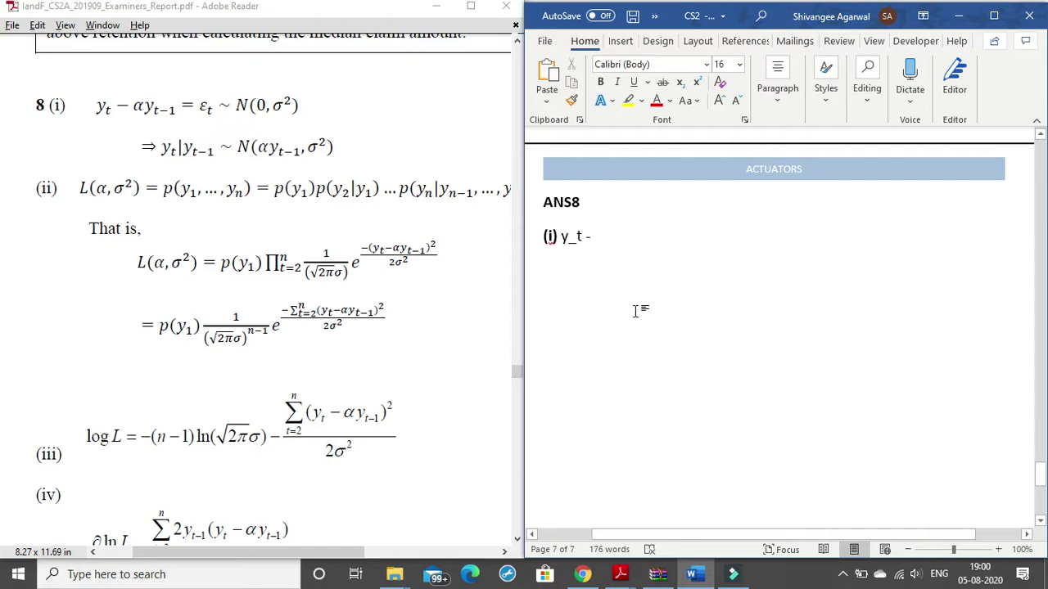
Insert a Greek α after 'y_t -' from More Symbols, then delete it again.
left_click(619, 42)
left_click(972, 82)
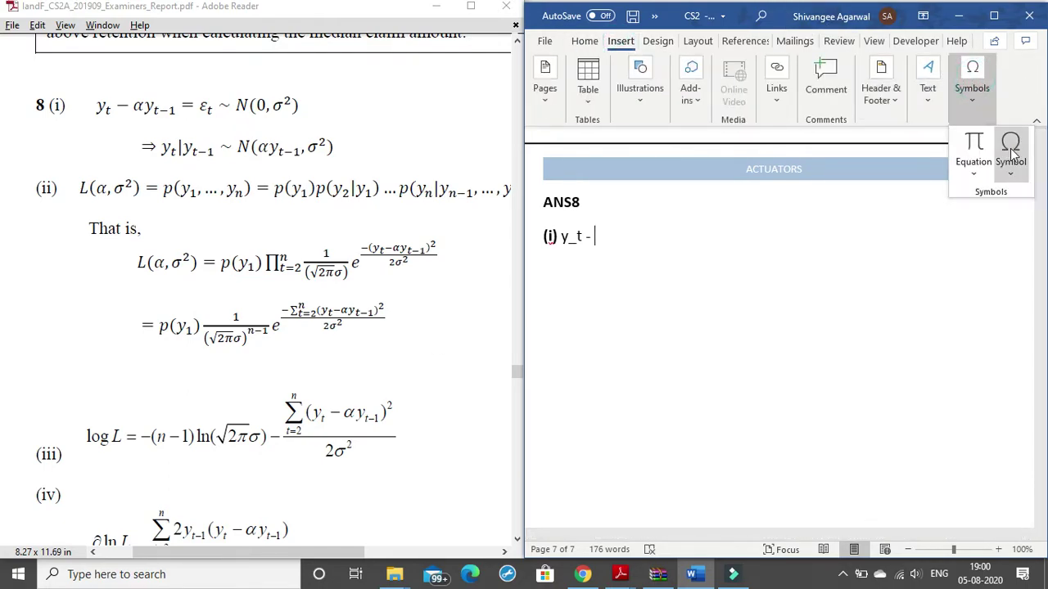
left_click(1013, 151)
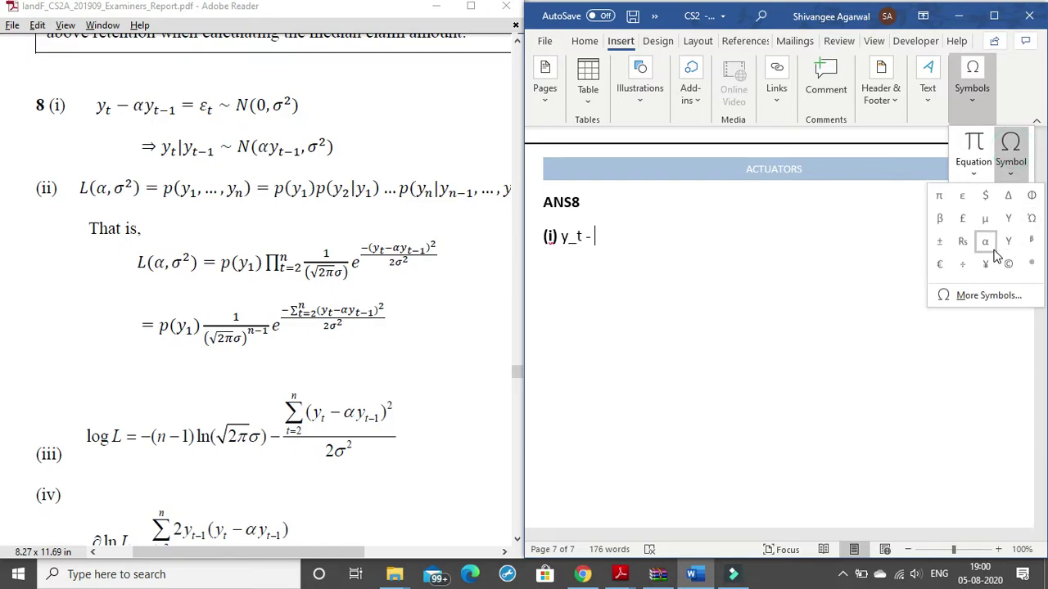
left_click(1004, 307)
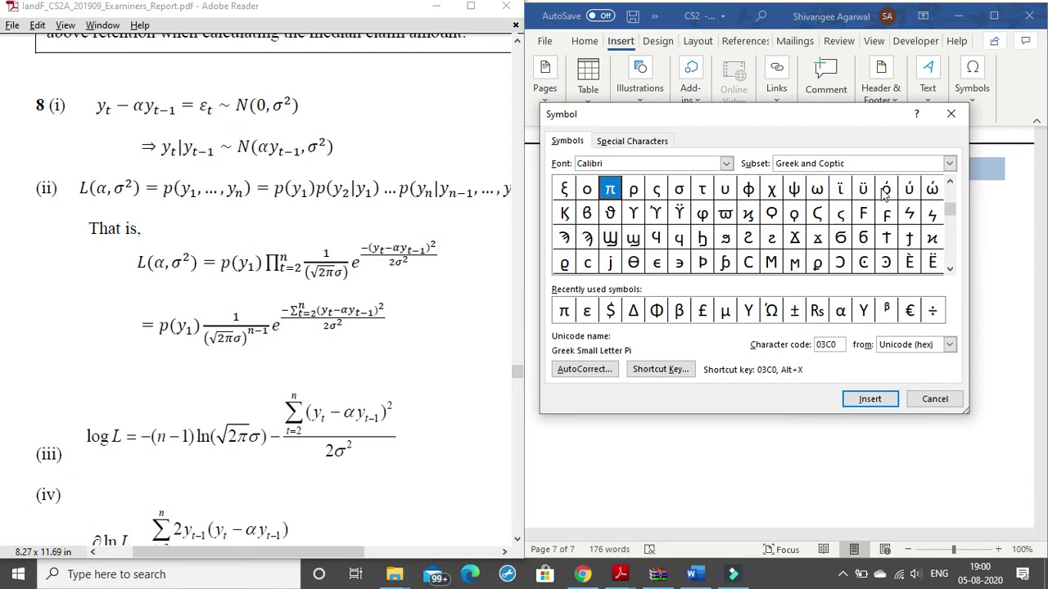
left_click(839, 214)
key("Up")
key("Up")
key("Up")
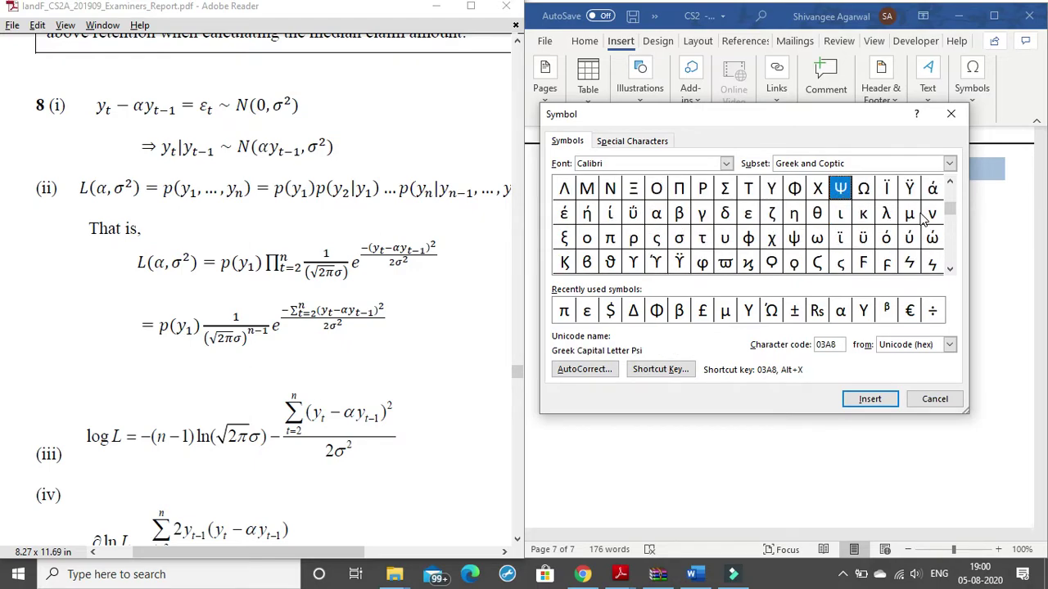
key("Up")
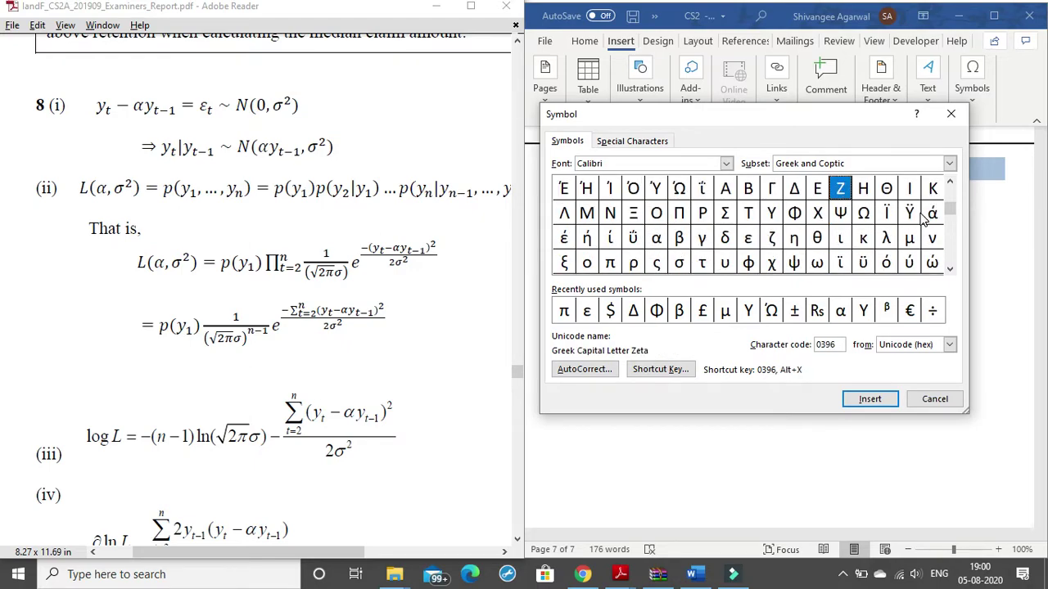
left_click(657, 237)
left_click(684, 239)
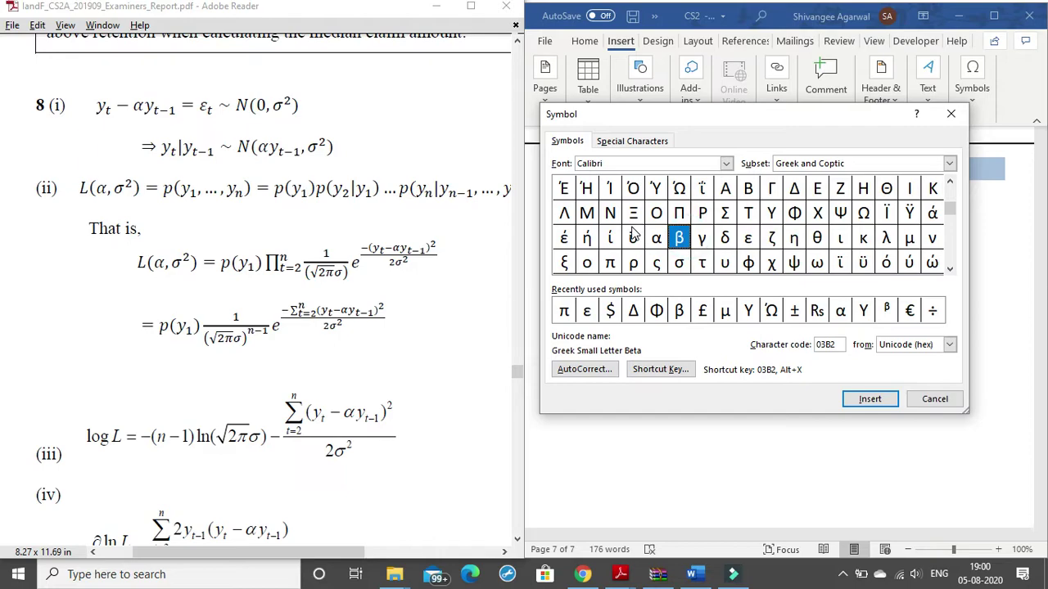
left_click(655, 238)
left_click(870, 399)
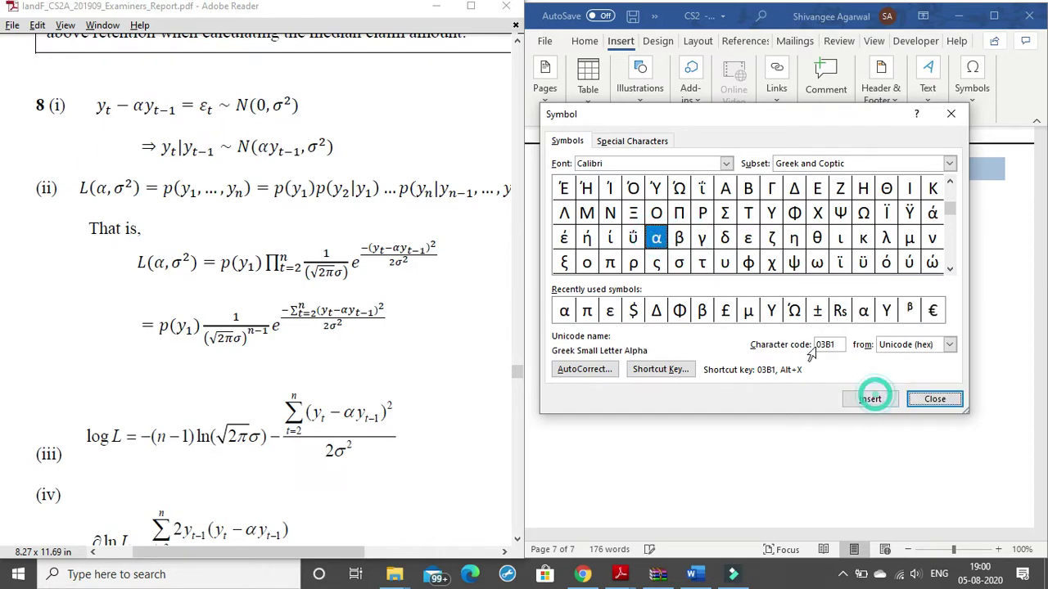
left_click(952, 114)
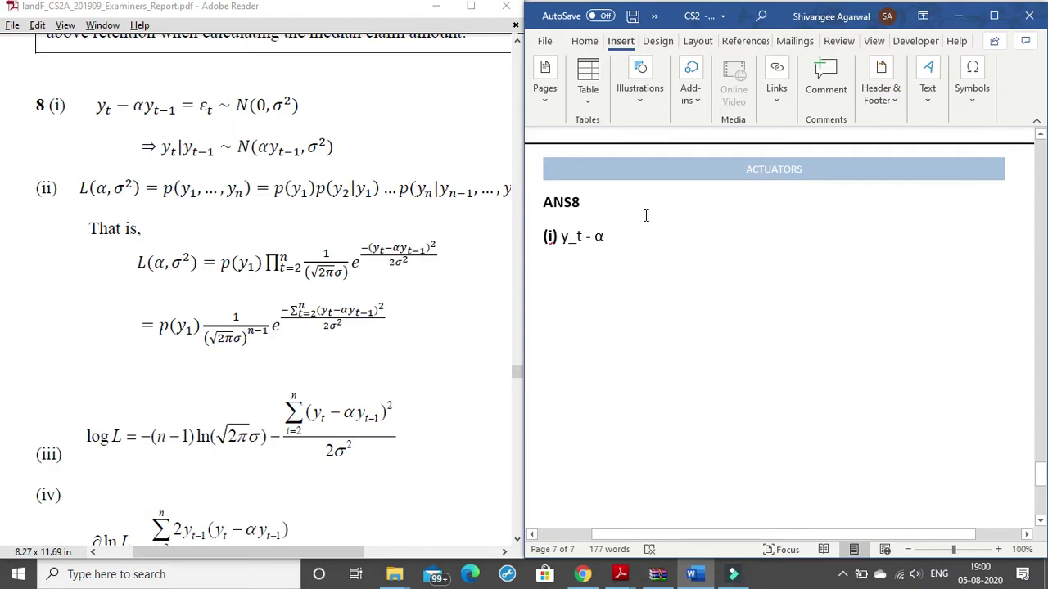
key("BackSpace")
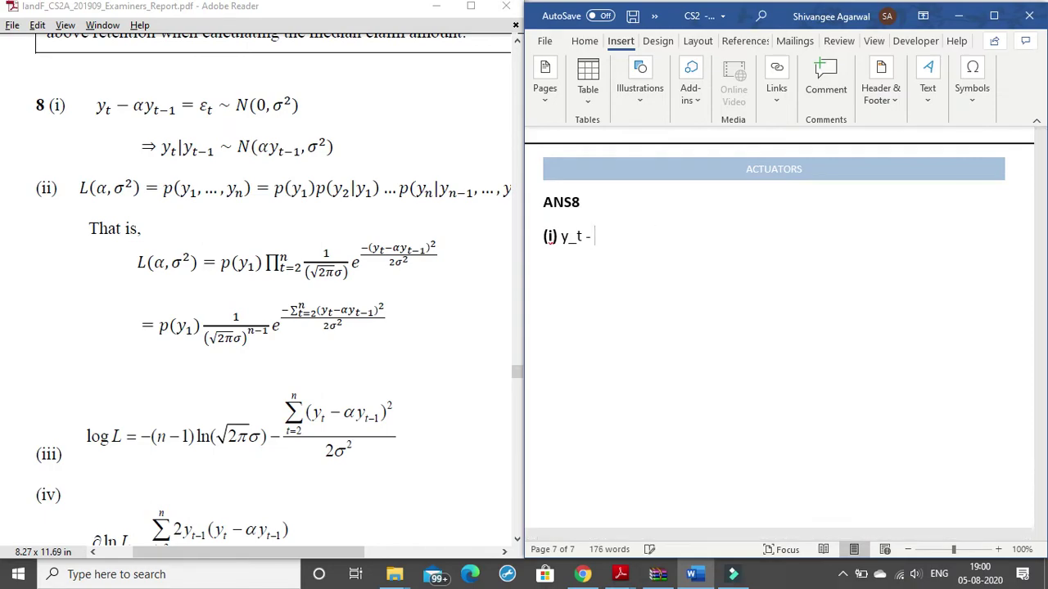
Type 'alpha*y_(t-1) =' after 'y_t -', adding the opening bracket before t-1.
type("alpha*y_t")
scroll(646, 215, "up", 1)
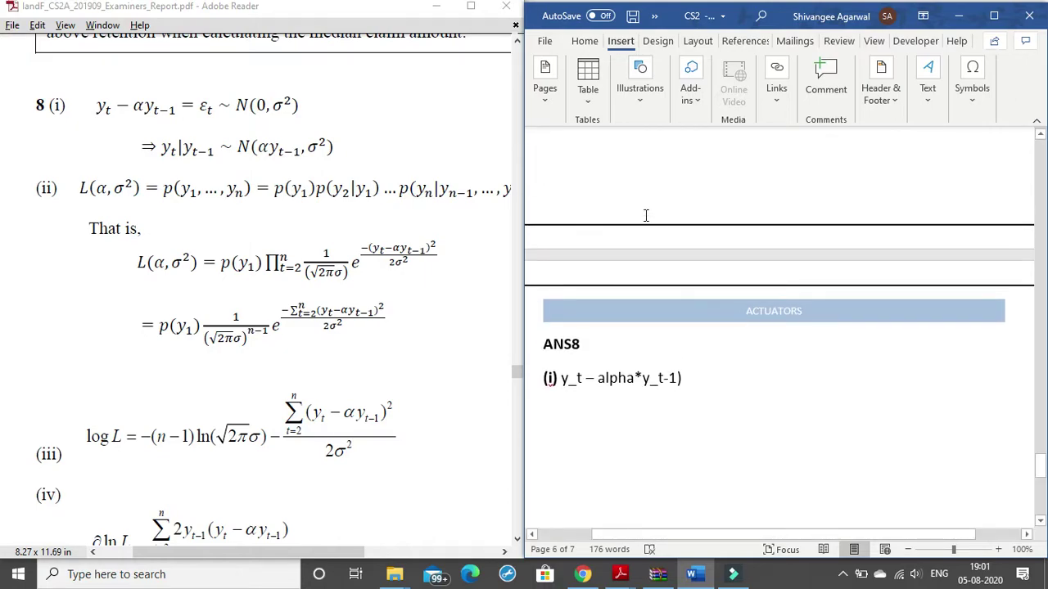
scroll(767, 219, "down", 1)
left_click(660, 231)
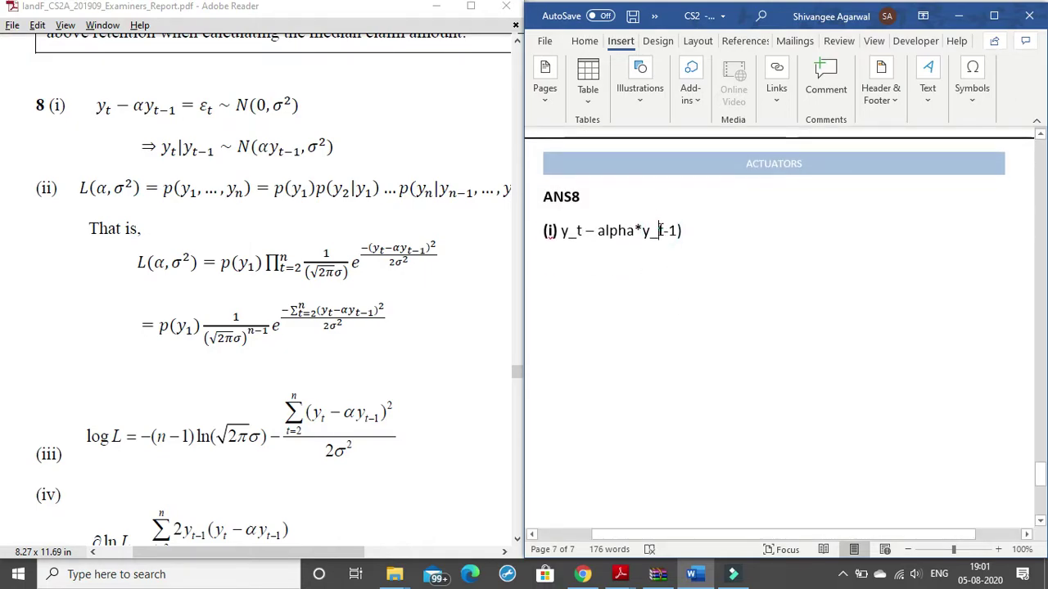
type("(")
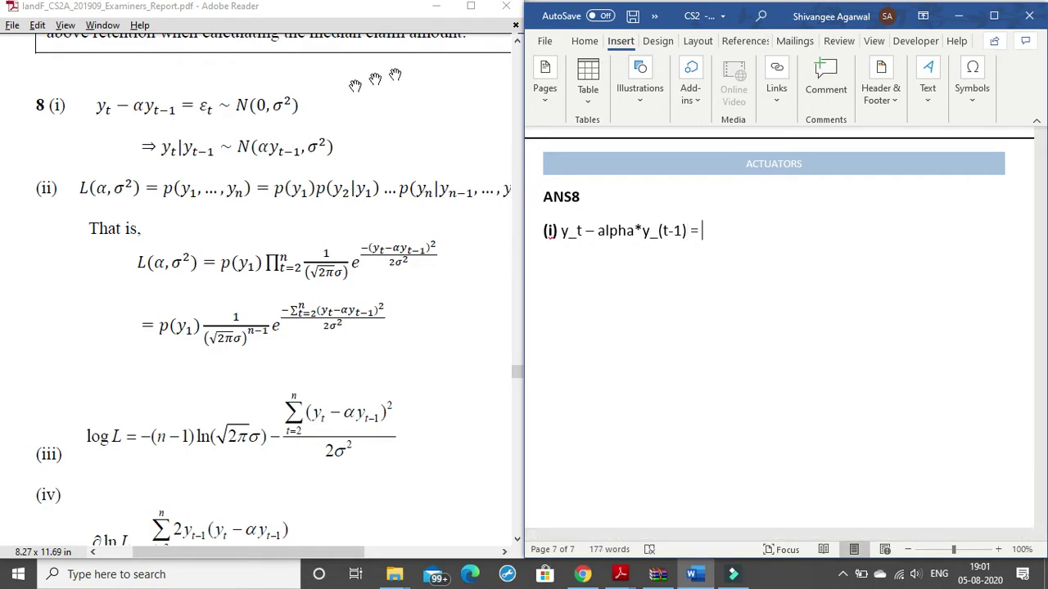
left_click(971, 82)
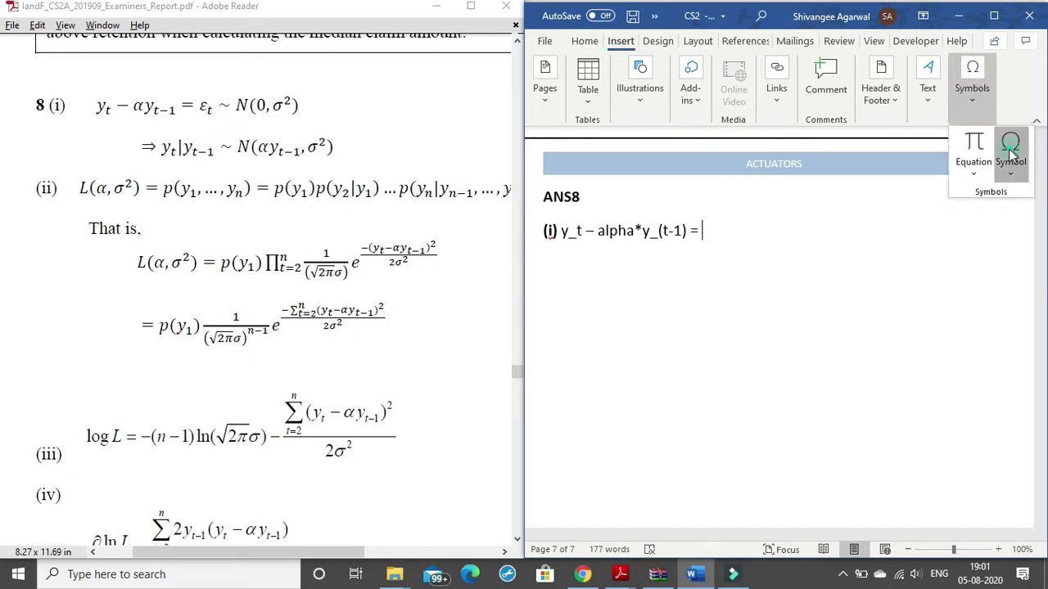
Insert ε and type '_t ~ N(0,', ignoring the spelling flag on ε_t.
left_click(1011, 168)
left_click(986, 196)
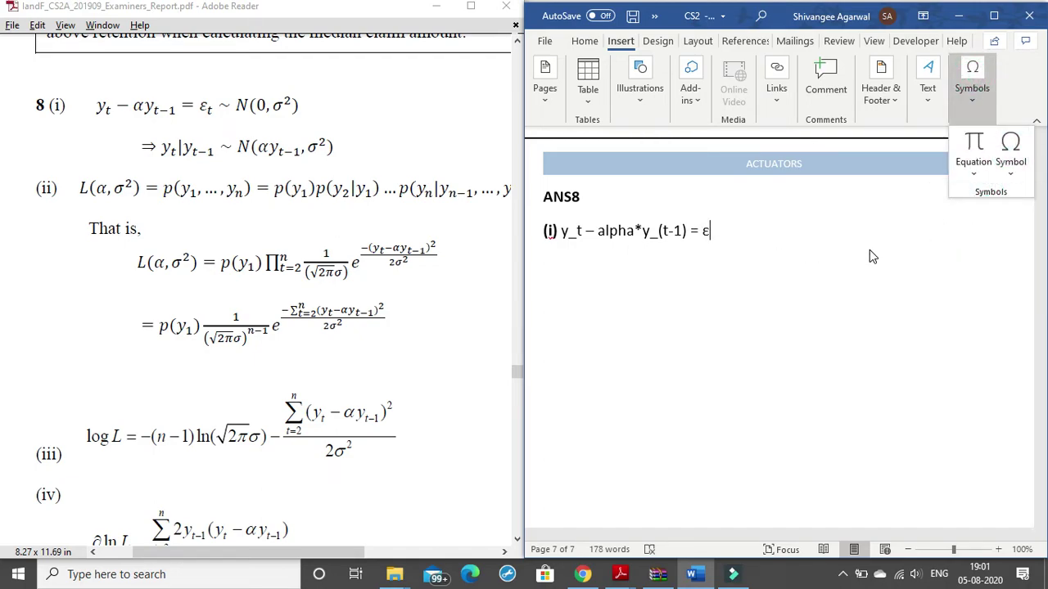
left_click(756, 227)
type("_t")
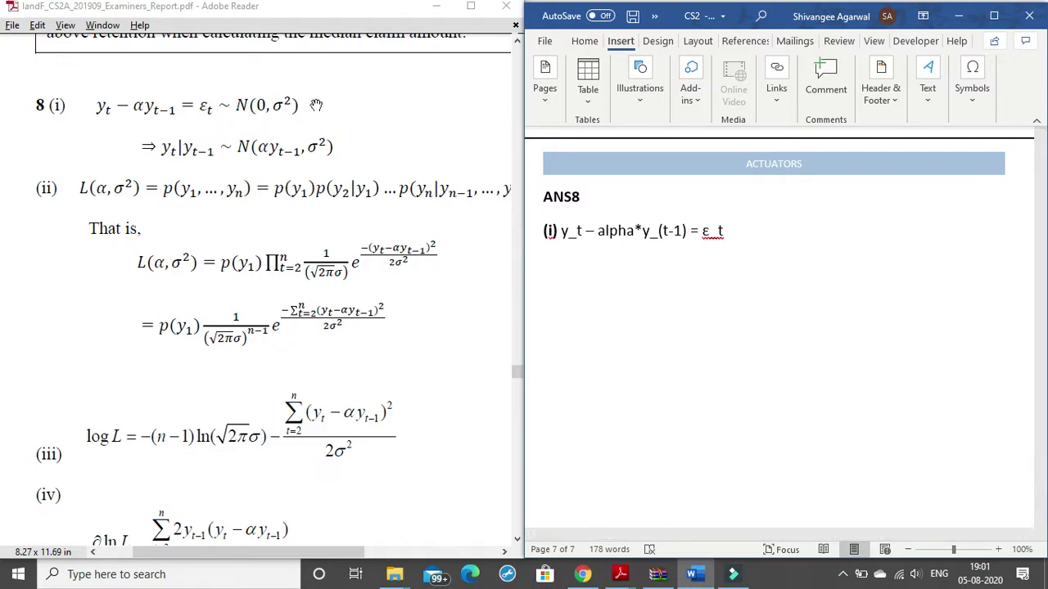
right_click(721, 237)
left_click(783, 383)
type("N(0,")
Insert a Greek small sigma from More Symbols and type '^2)' to finish N(0,σ^2).
left_click(962, 96)
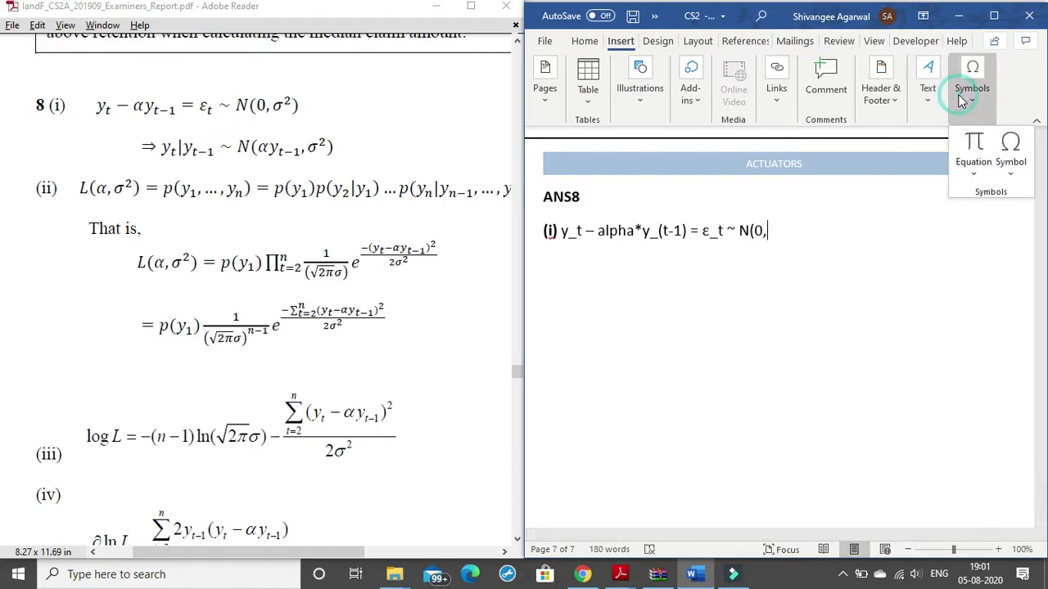
left_click(1010, 151)
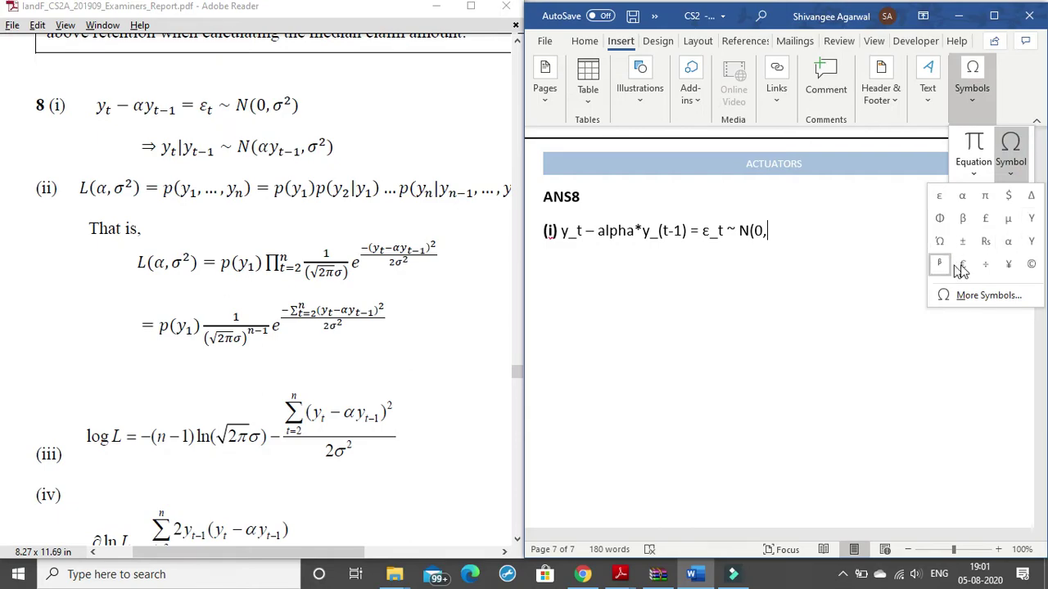
left_click(992, 296)
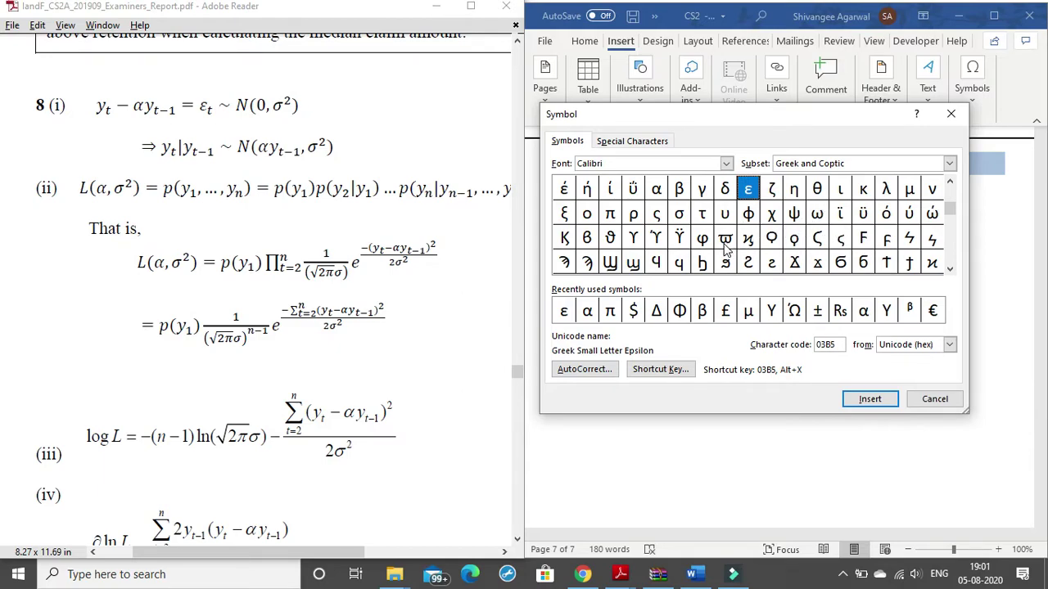
left_click(793, 237)
key("Up")
key("Up")
key("Up")
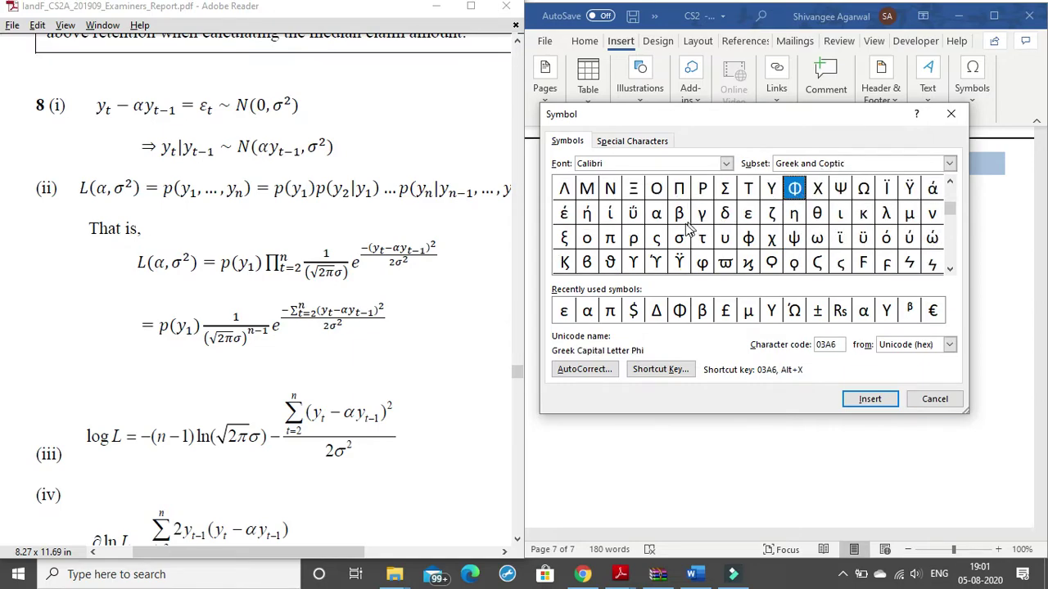
left_click(679, 237)
left_click(870, 398)
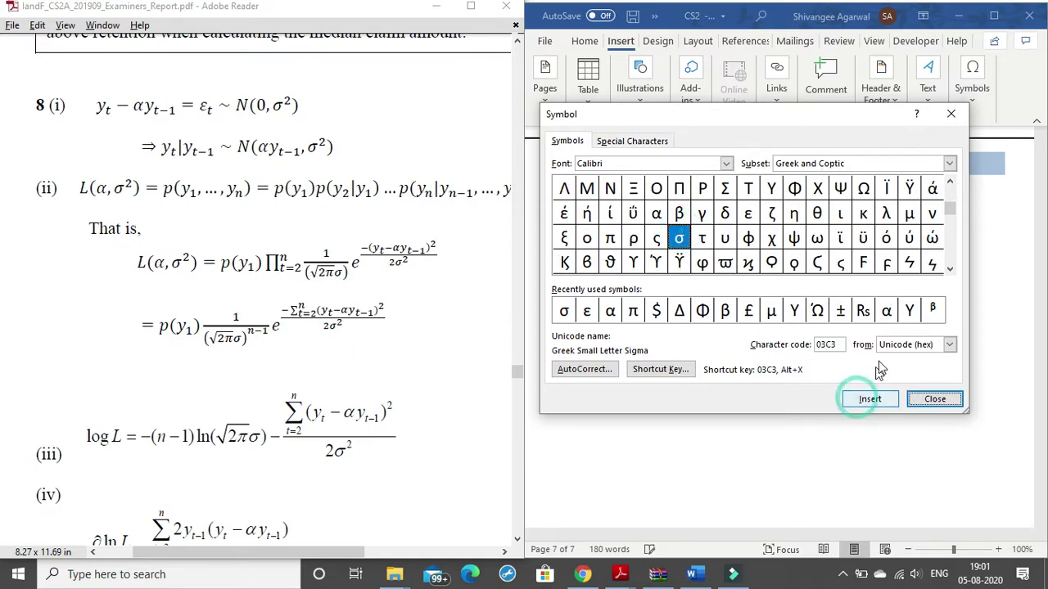
left_click(951, 114)
type("^")
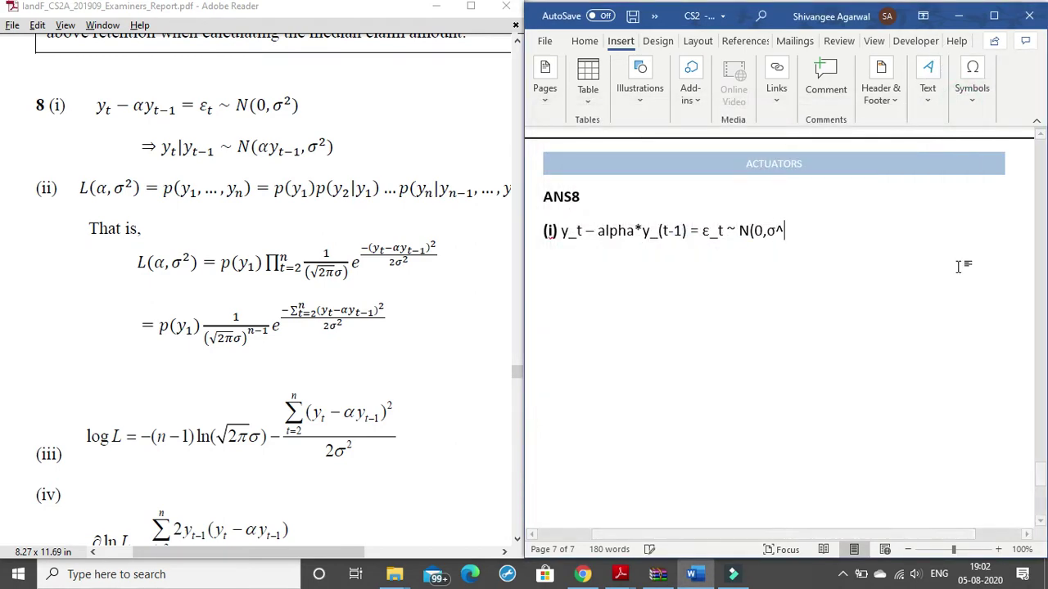
type("2)")
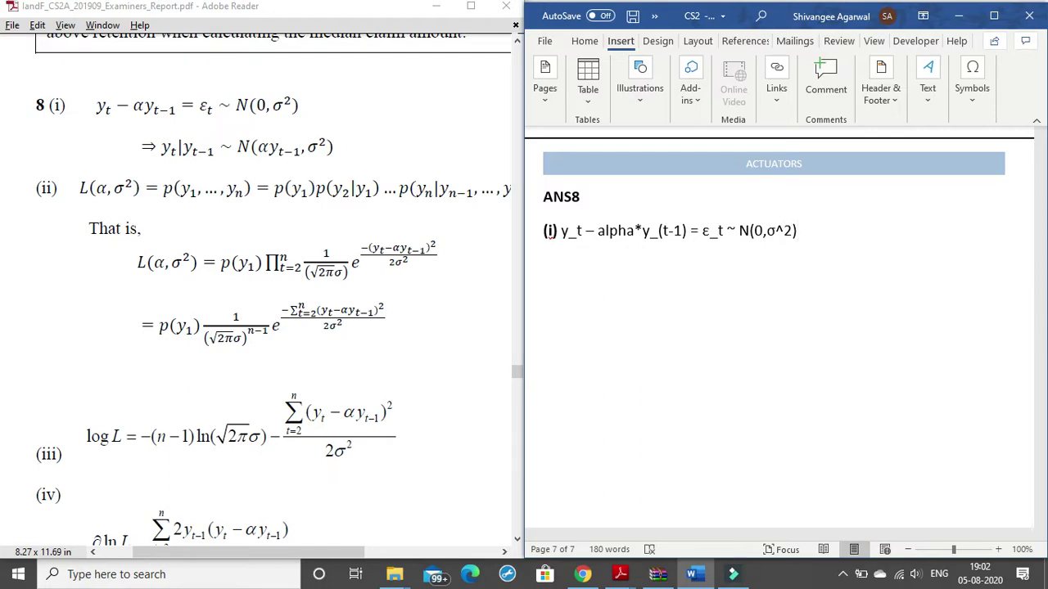
Start an un-numbered, tab-indented new line and type 'Sigma^2'.
key("Return")
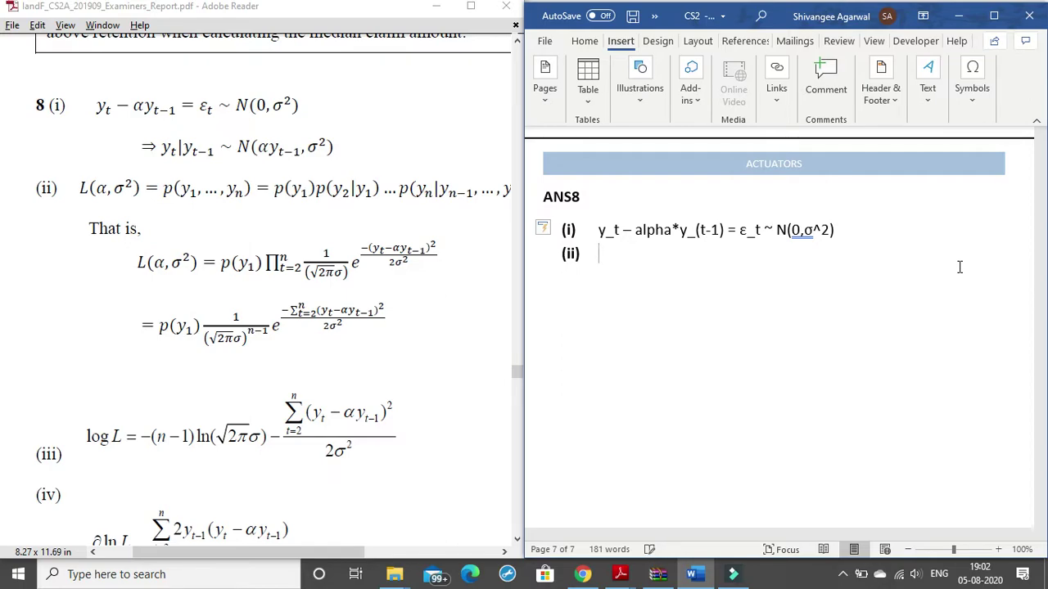
type("\\")
left_click(542, 229)
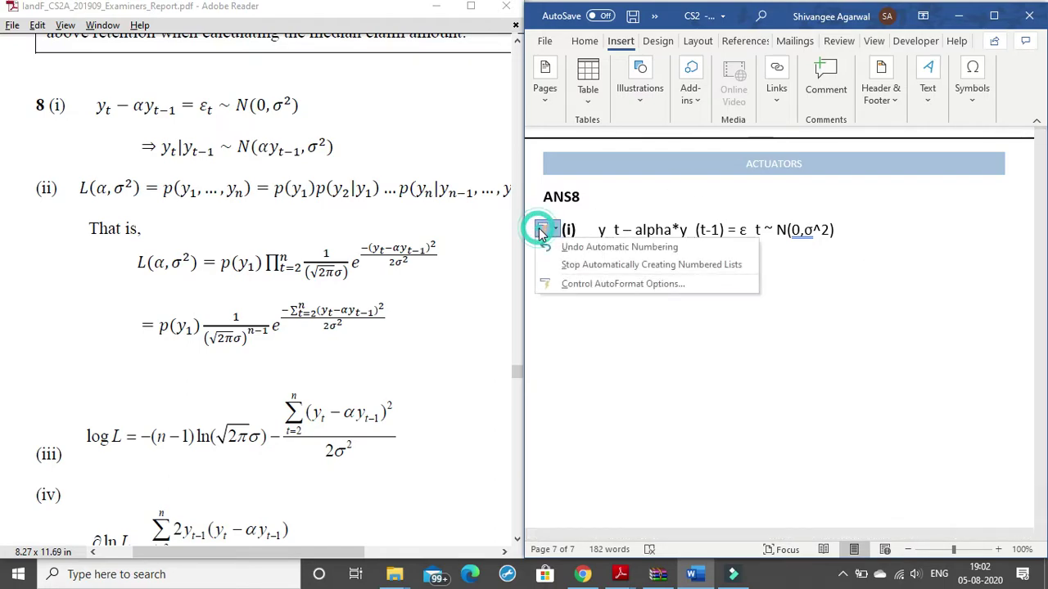
left_click(564, 248)
key("BackSpace")
key("Tab")
key("Tab")
type("sigma^2")
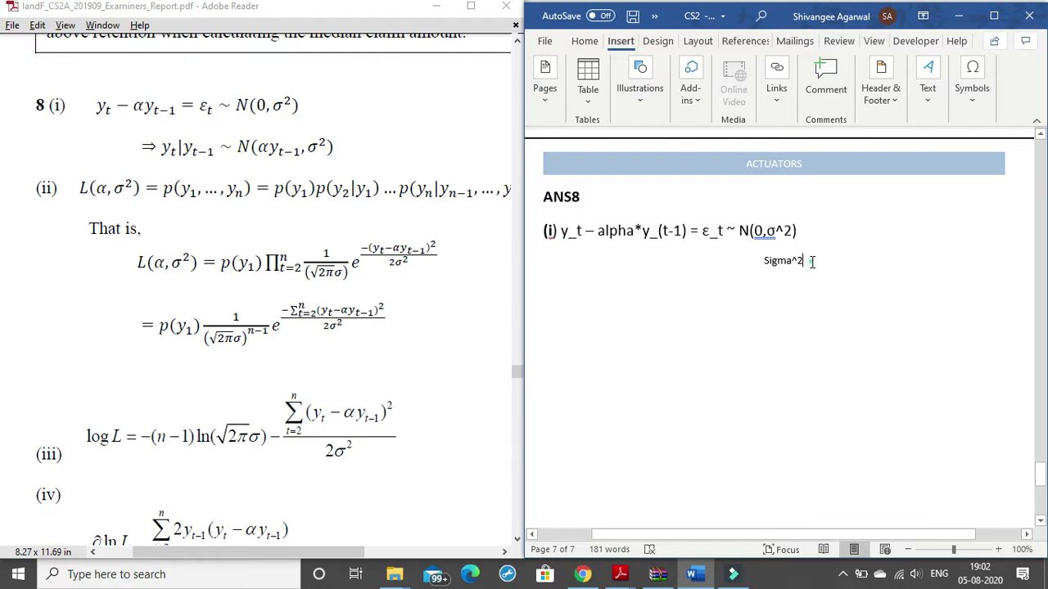
Enlarge 'Sigma^2' to 16 pt and place the caret after it.
left_click_drag(811, 260, 761, 261)
left_click(585, 41)
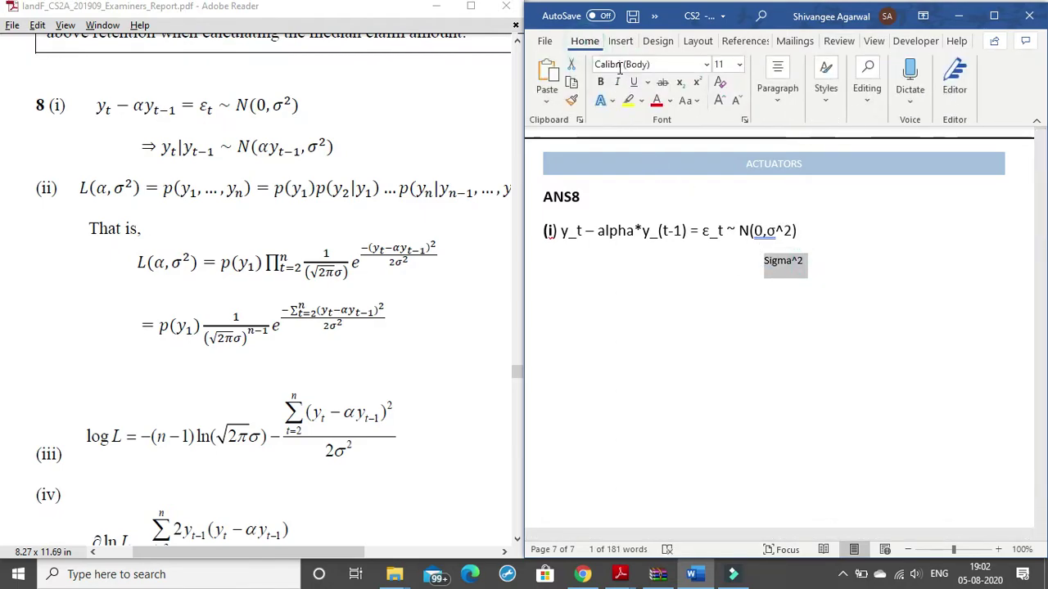
left_click(718, 102)
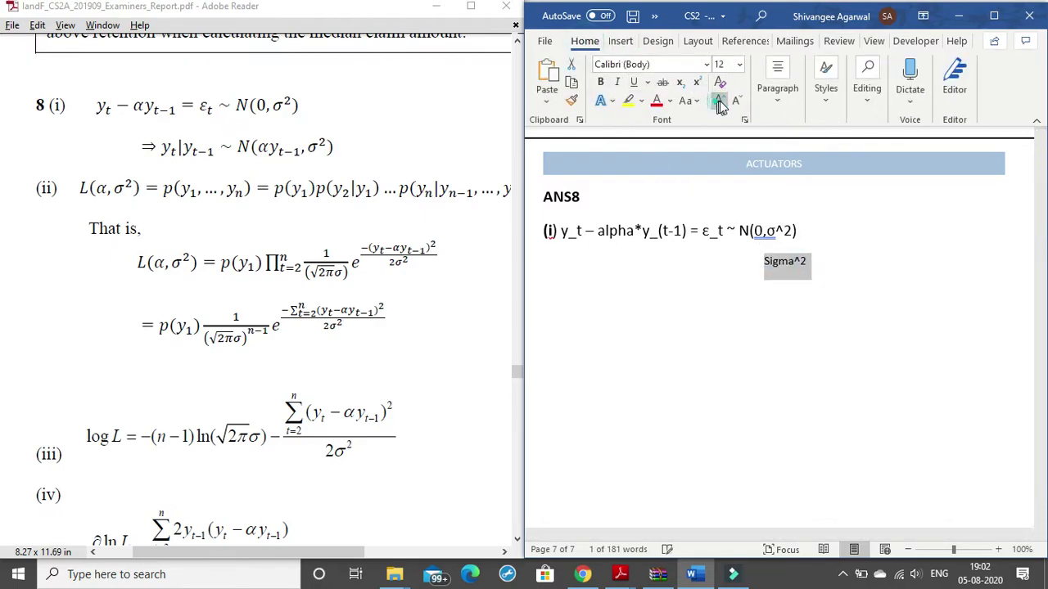
left_click(719, 101)
left_click(719, 102)
left_click(726, 231)
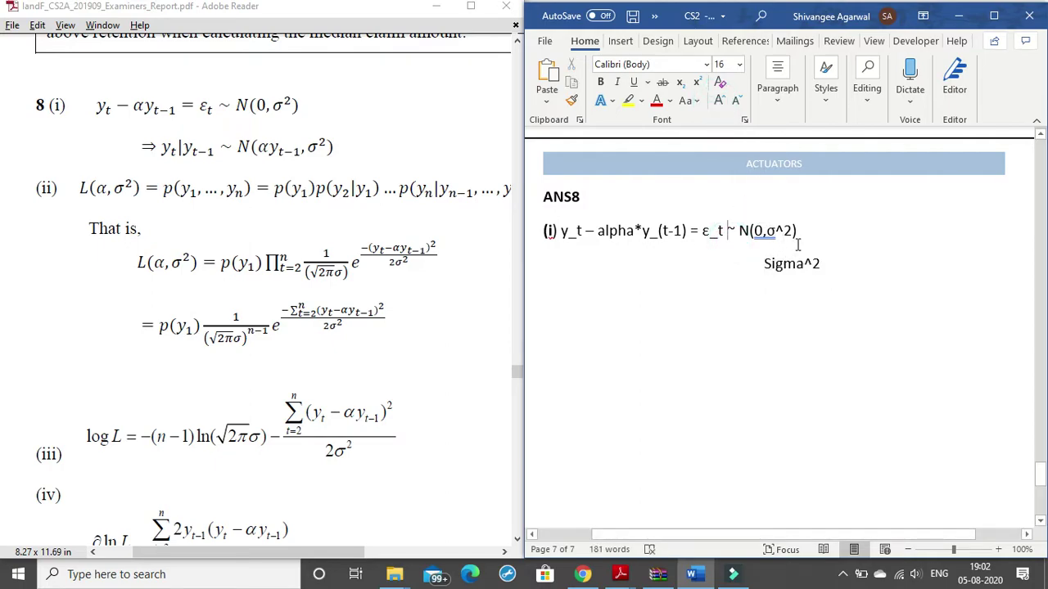
left_click_drag(759, 265, 815, 262)
left_click_drag(767, 230, 810, 229)
left_click(830, 264)
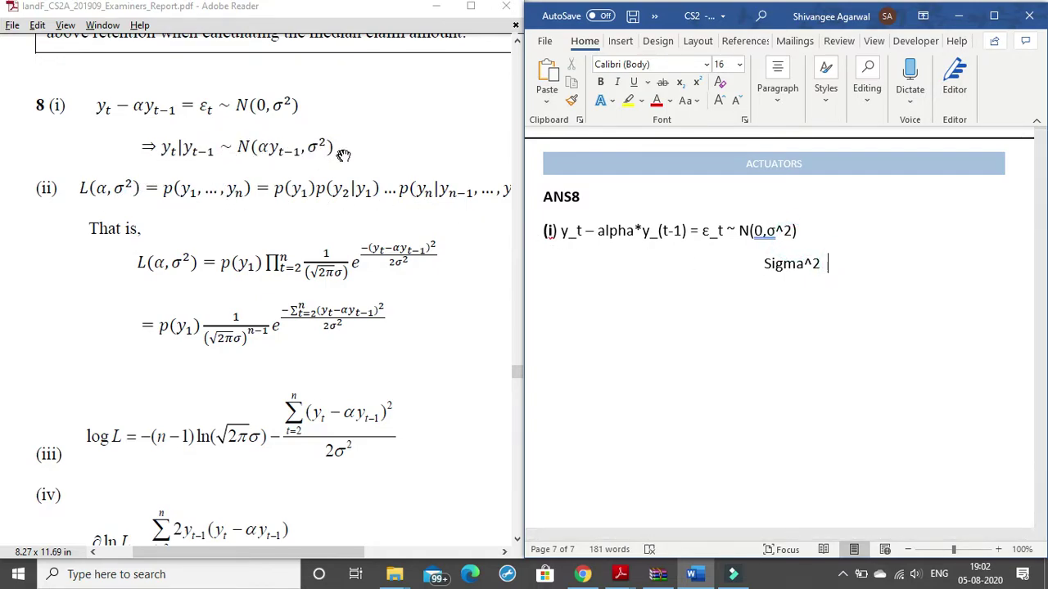
Add a new line '(ii) L(alpha,sigma^2) =' below Sigma^2.
scroll(342, 156, "down", 2)
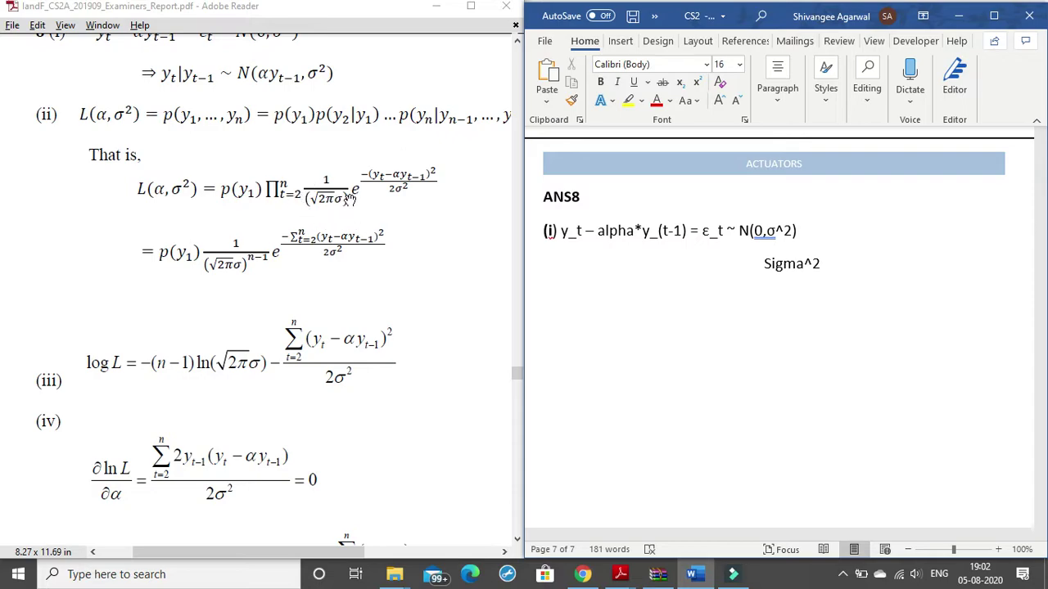
key("Return")
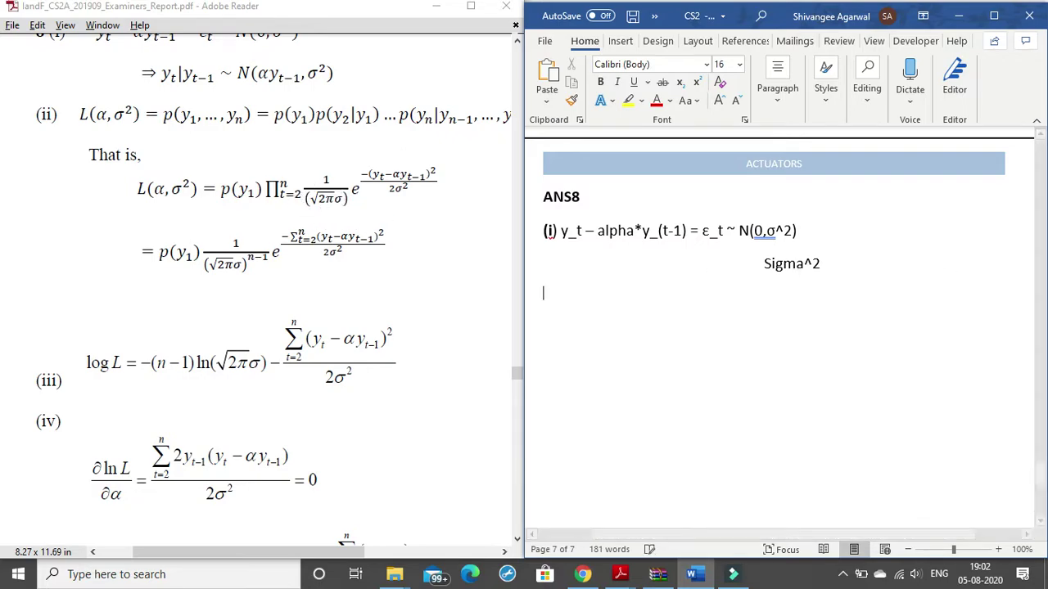
type("(ii) L(")
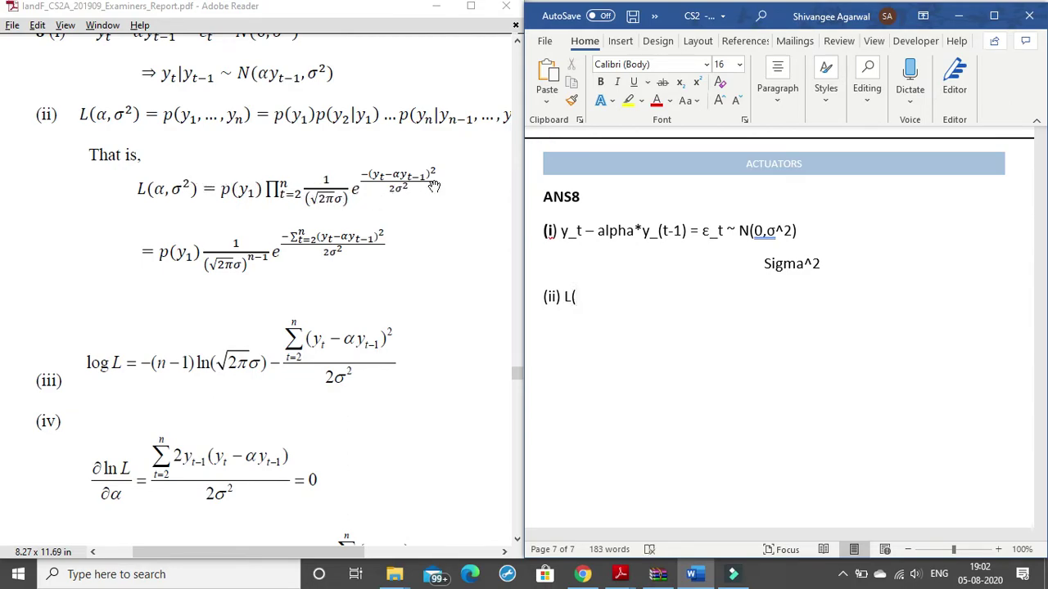
type("lpha,sigma^2) =")
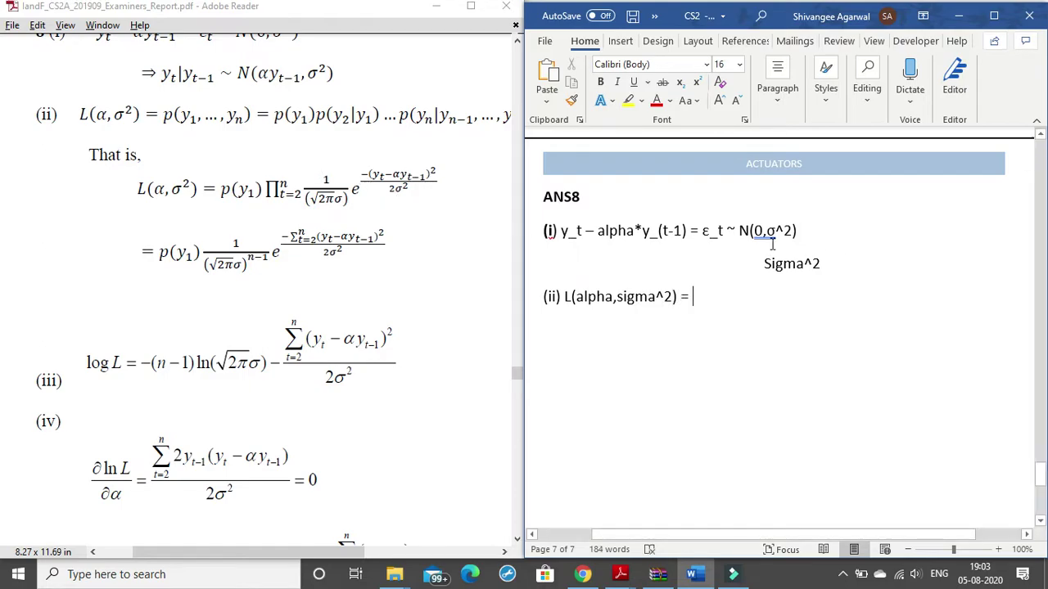
Type 'p(y_1,...,y_n) = p(y_1)*p(y_2|y_1)' on line (ii).
left_click(620, 41)
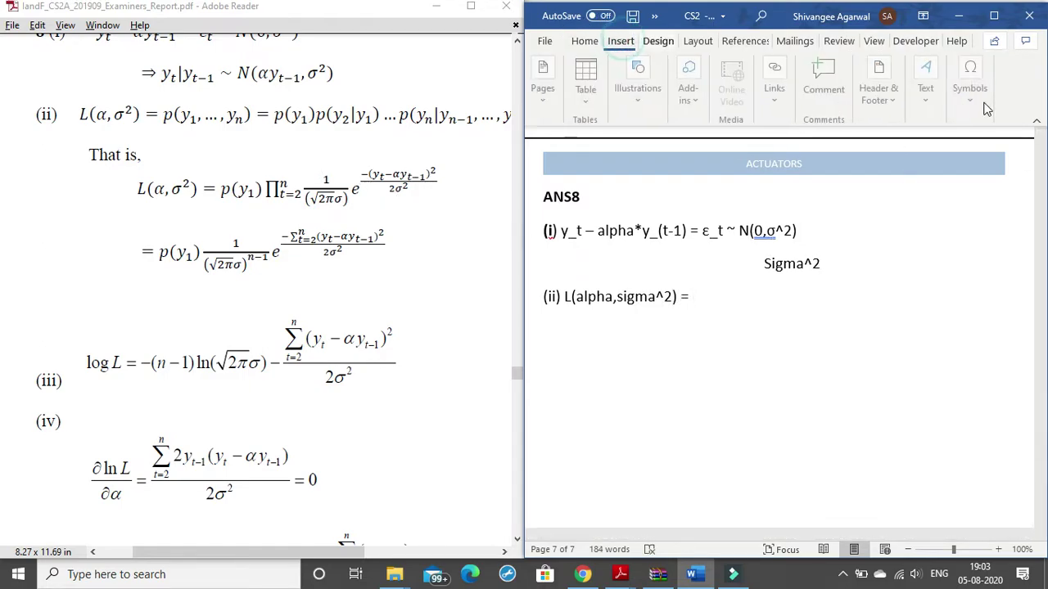
left_click(980, 94)
left_click(1010, 159)
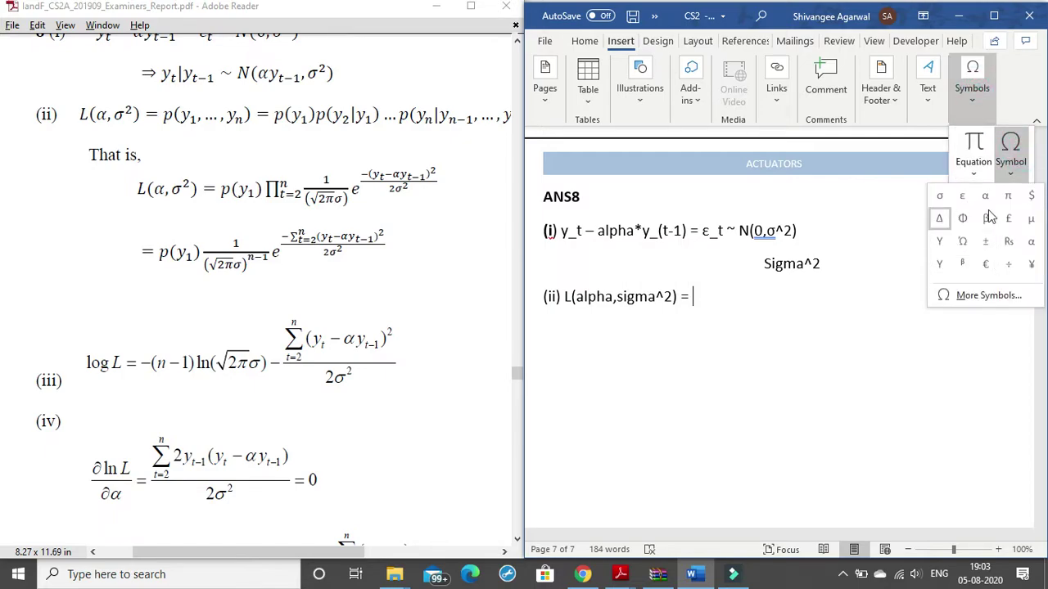
left_click(729, 295)
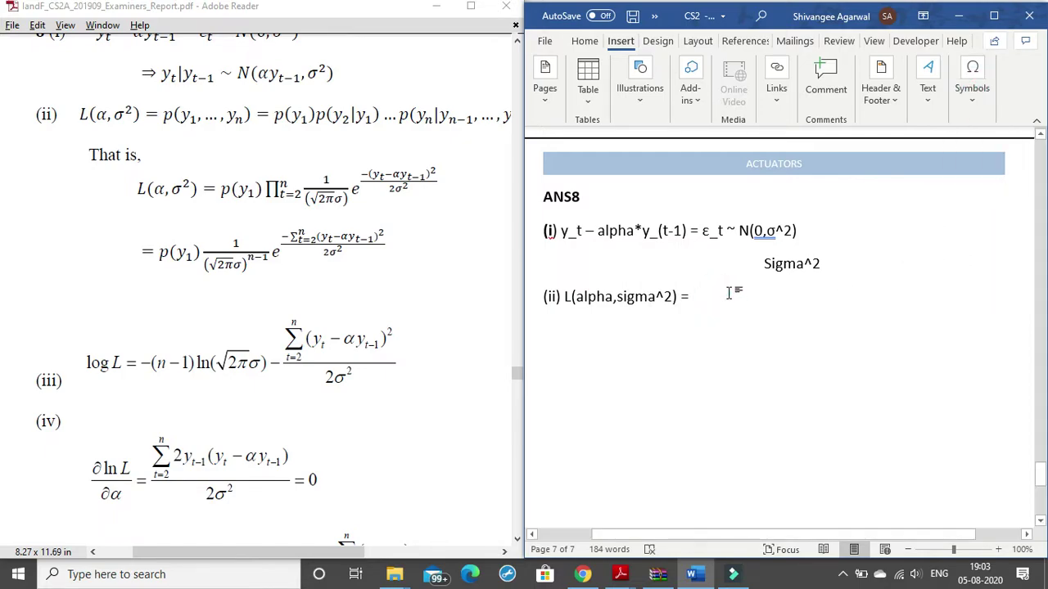
type("p(")
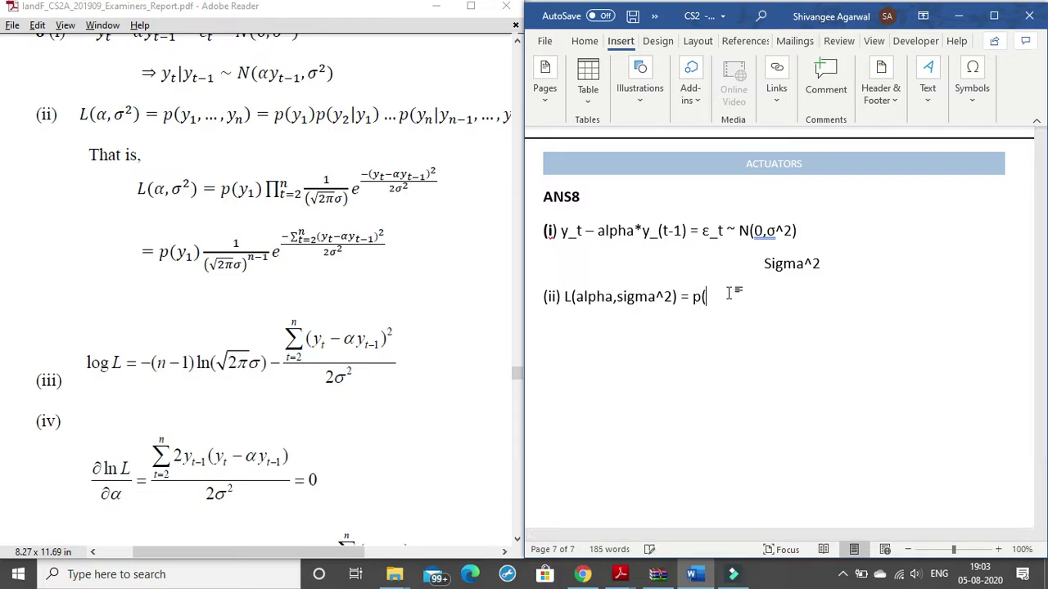
type("y_1")
type(",...,y_n) =")
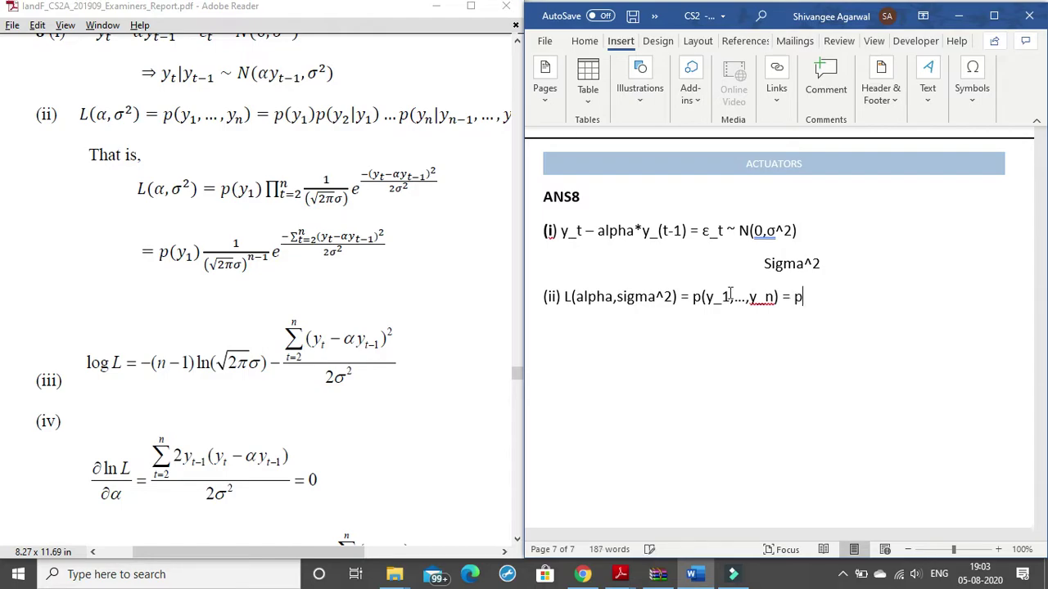
type("p(y_1)*P")
key("BackSpace")
type("p(y_2")
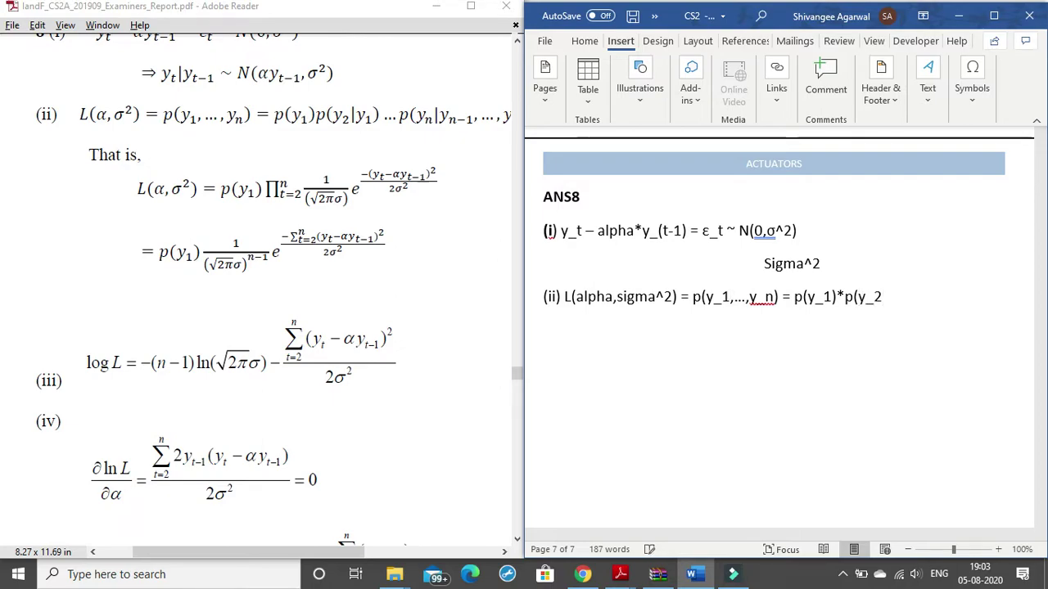
type(" |")
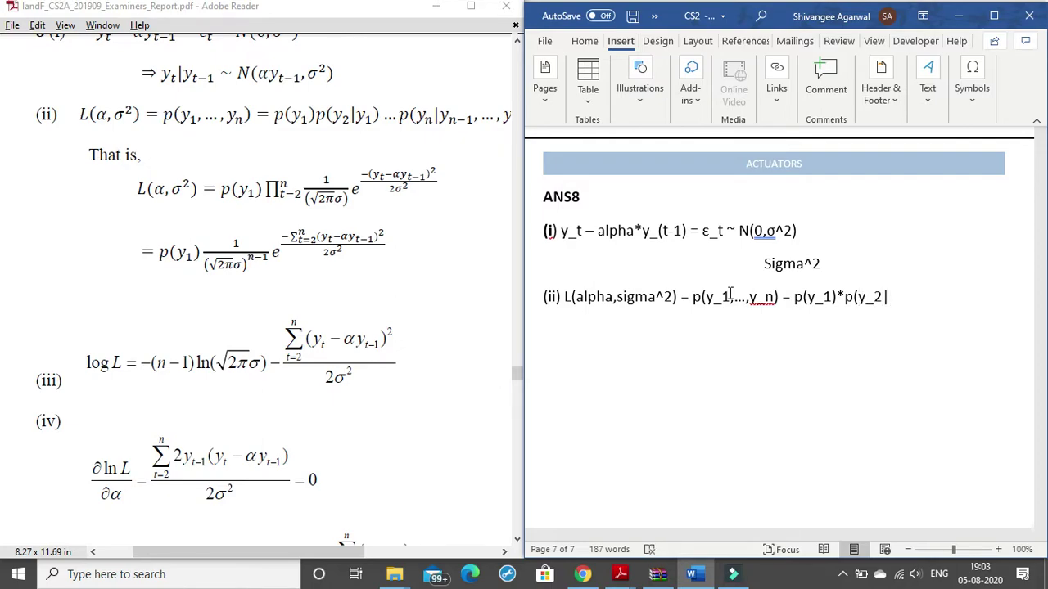
type("y_1)..")
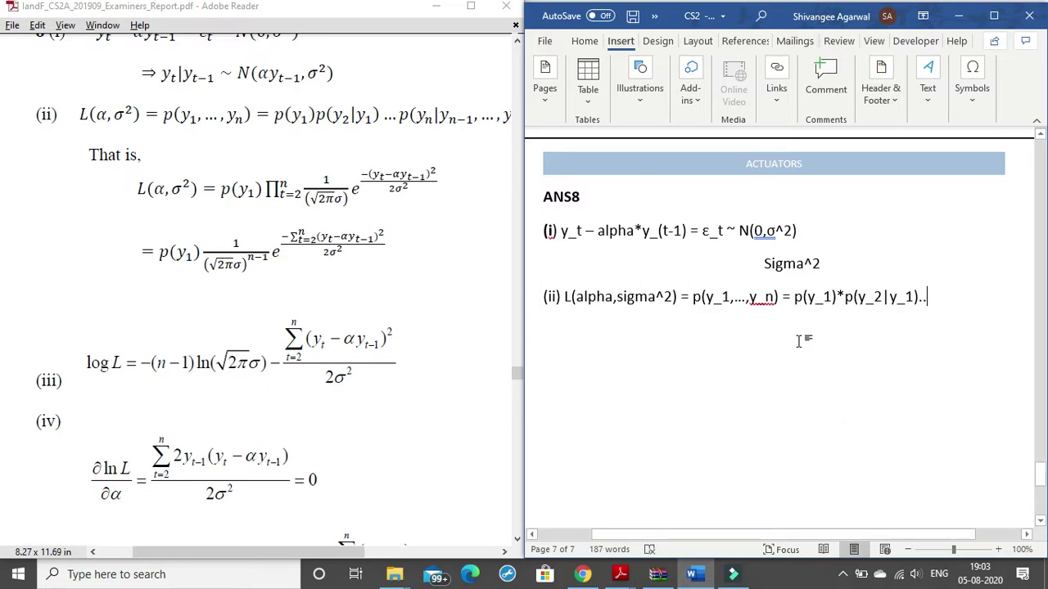
Copy p(y_2|y_1) and paste it after '...' as the final product term.
left_click_drag(845, 296, 920, 296)
key("ctrl+c")
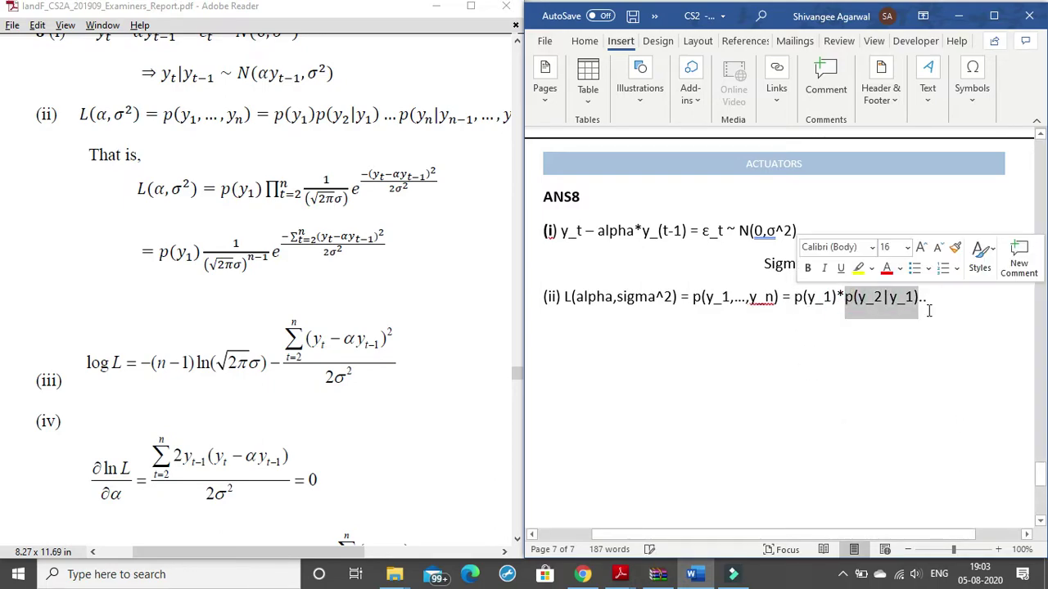
left_click(950, 296)
type(".")
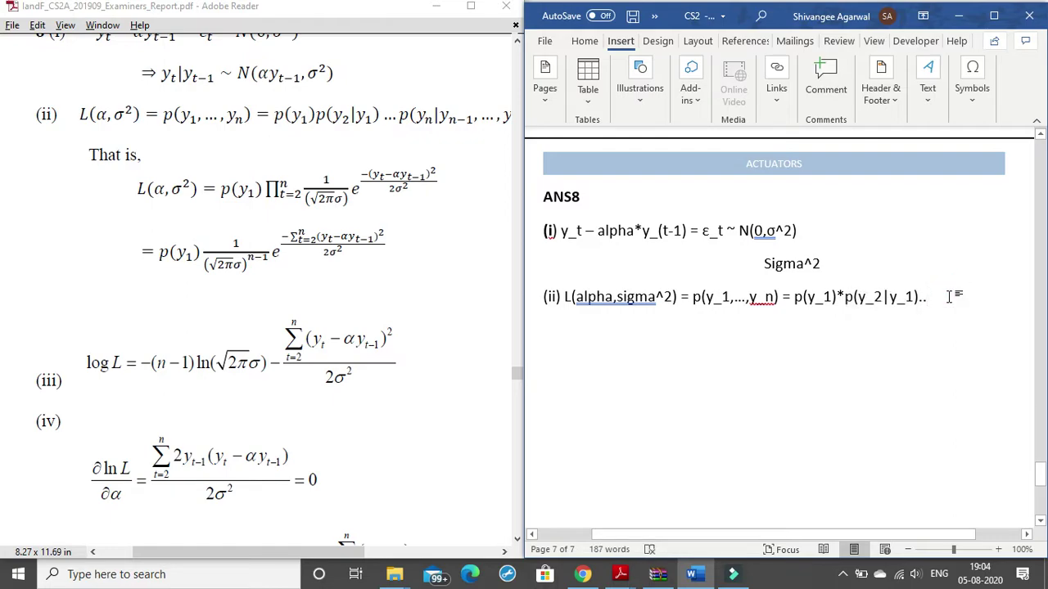
type(".*")
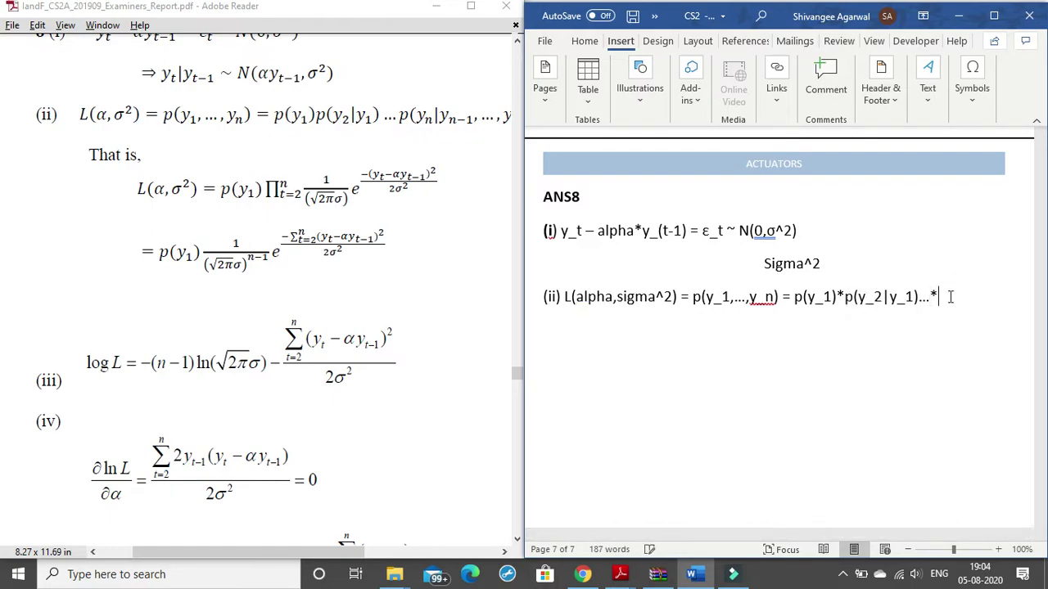
key("ctrl+v")
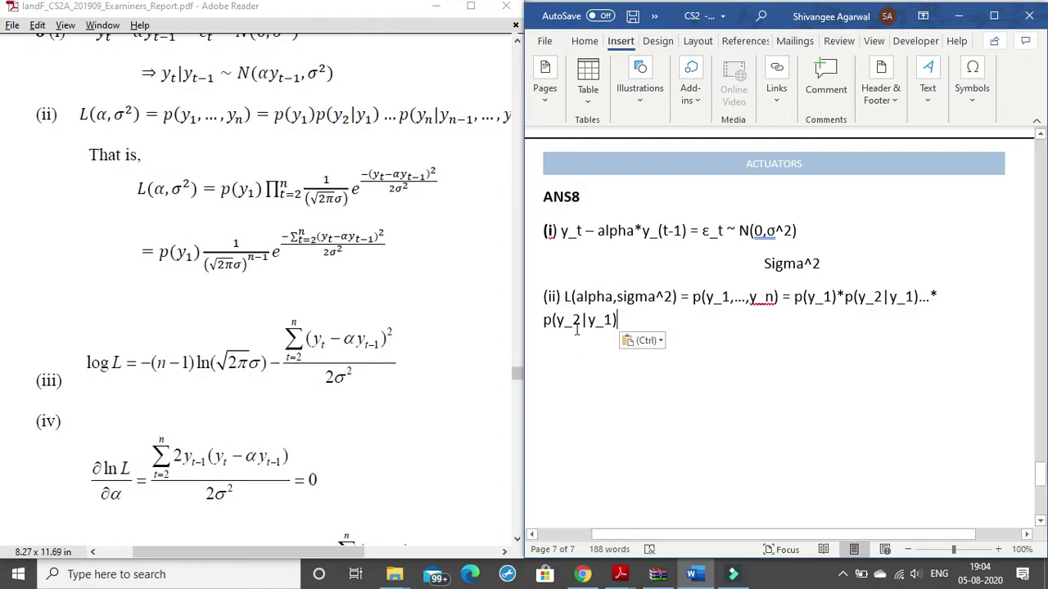
left_click(537, 323)
key("Tab")
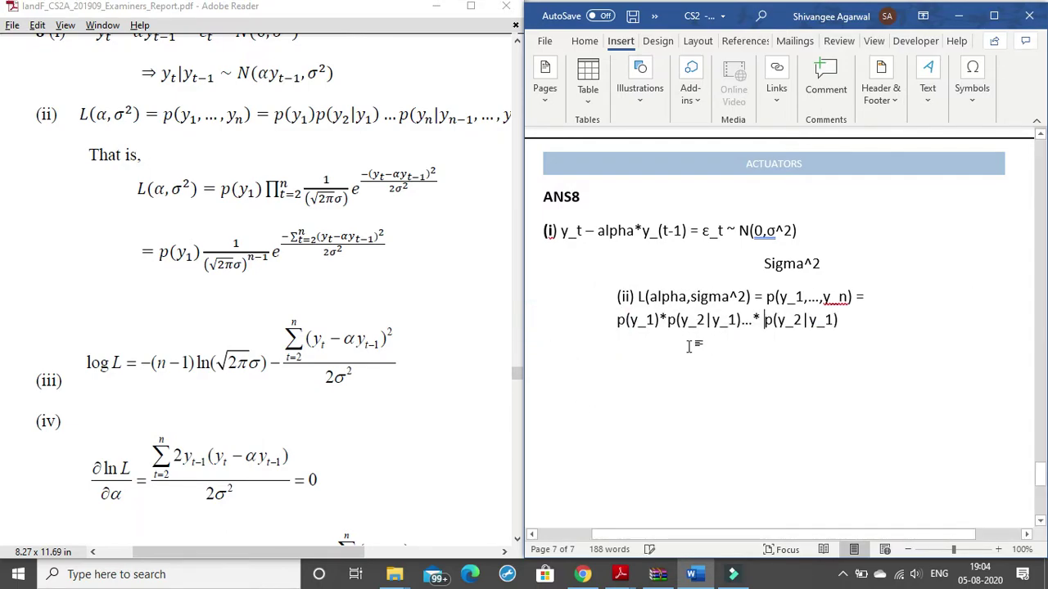
key("ctrl+z")
key("ctrl+z")
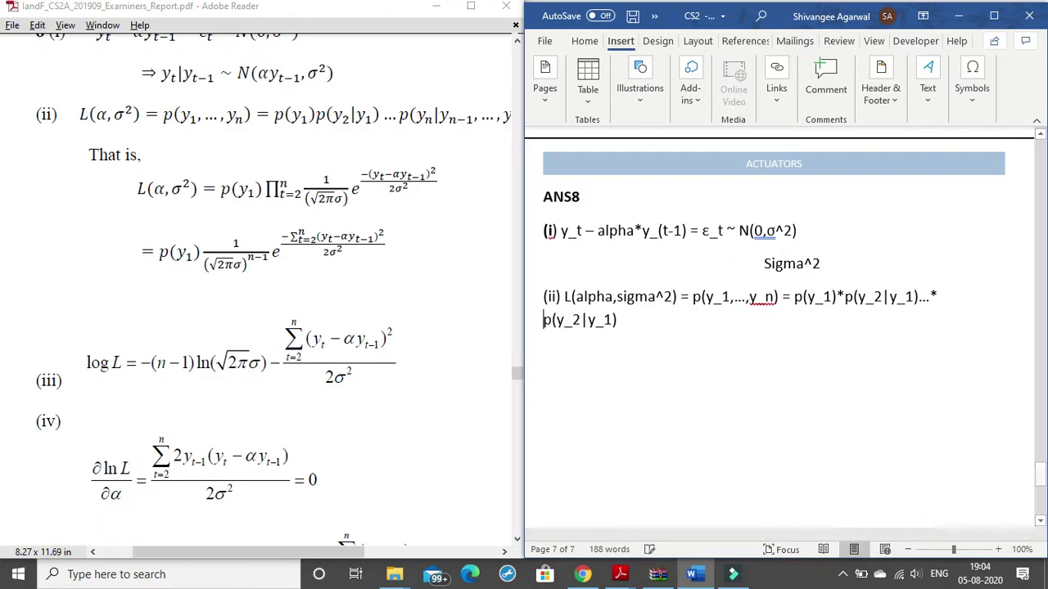
left_click_drag(532, 318, 542, 319)
left_click(929, 318)
left_click(545, 321)
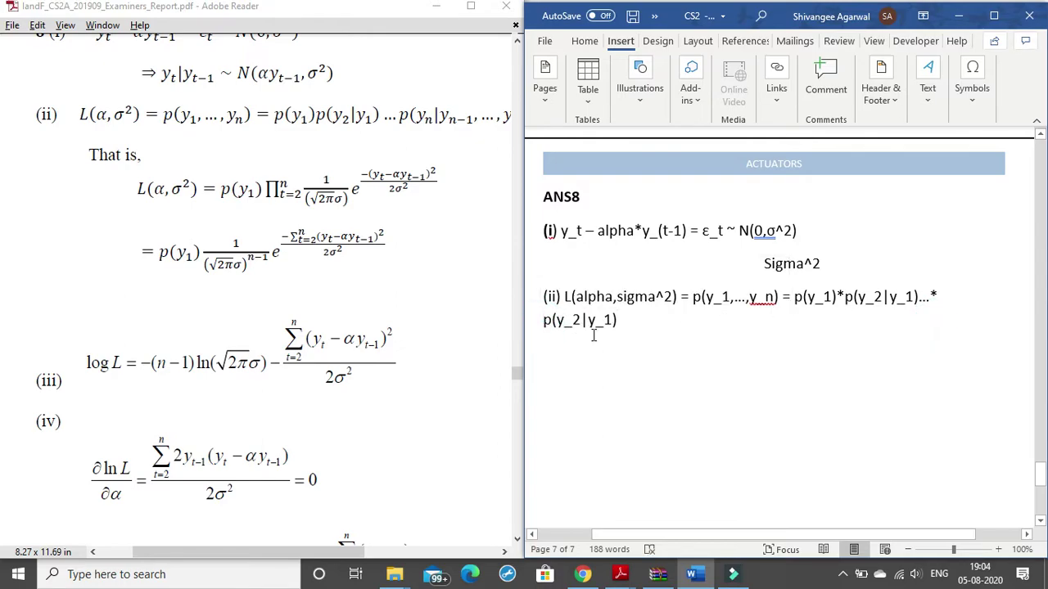
key("Tab")
key("BackSpace")
Edit the pasted term into p(y_n|y_(n-1),....y_1).
left_click(580, 320)
left_click(299, 557)
left_click_drag(299, 557, 314, 556)
left_click(583, 320)
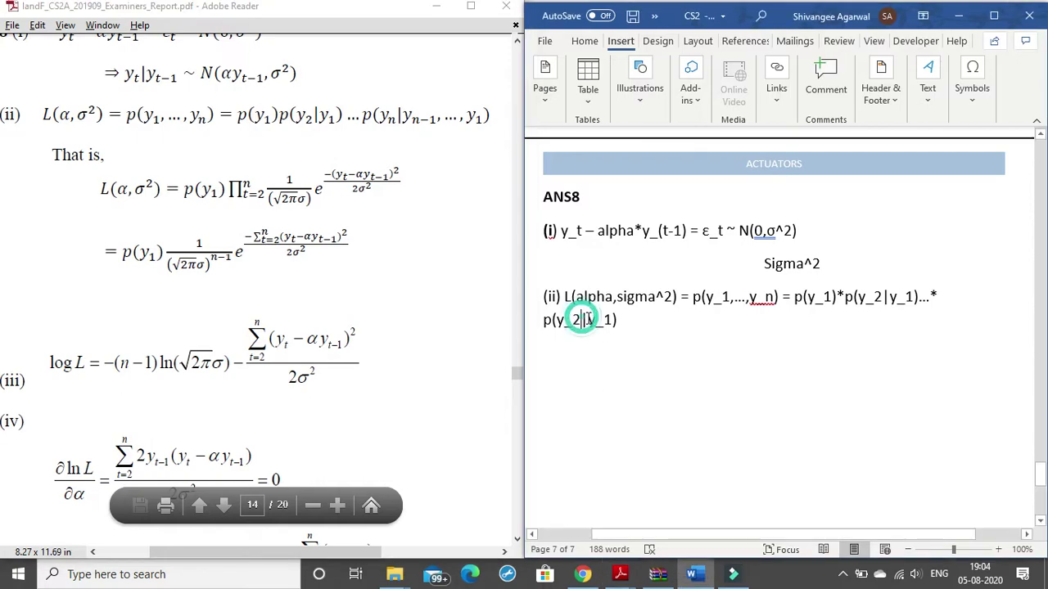
key("BackSpace")
type("n")
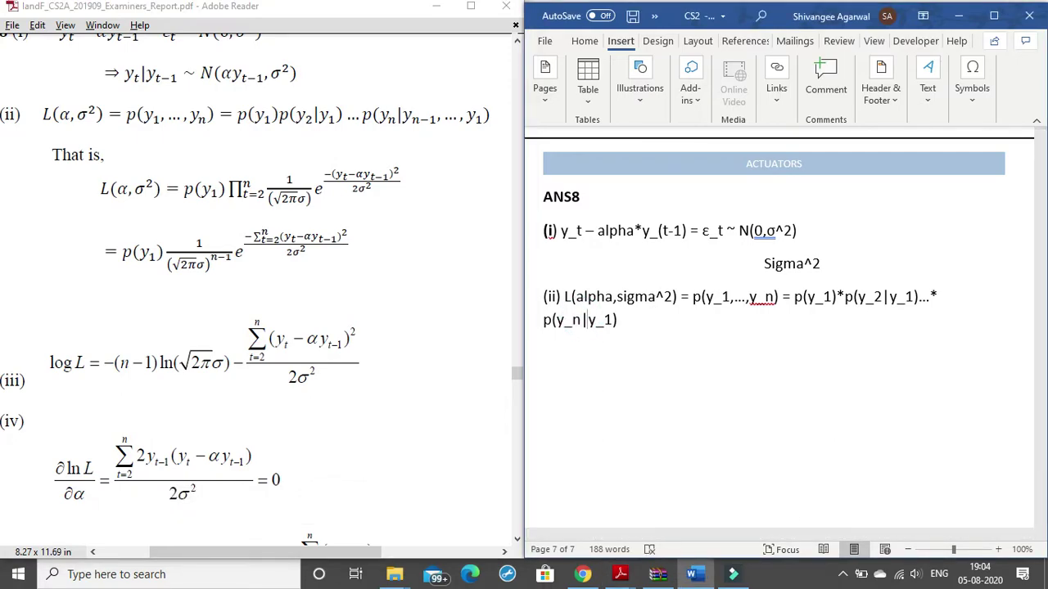
key("BackSpace")
type("n-1,....y_")
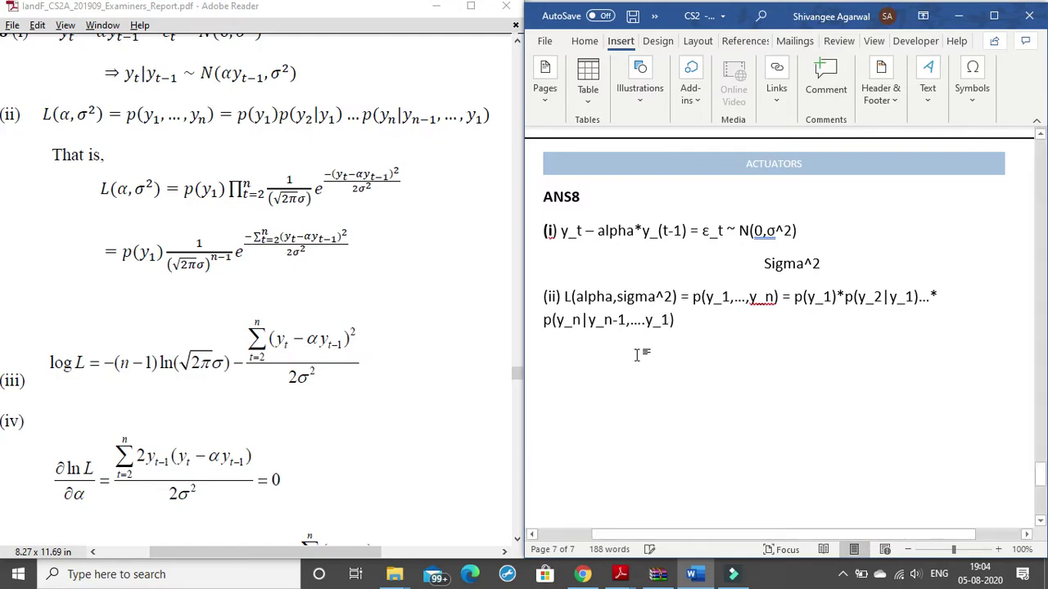
left_click(606, 320)
type("(ii)")
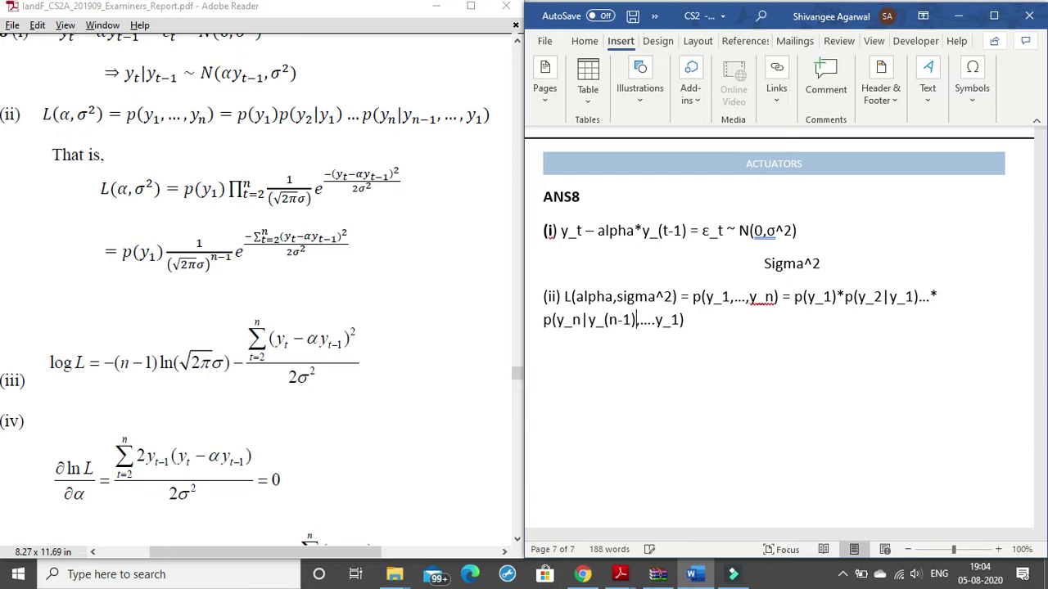
Move the product to a second line after 'p(y_1,…,y_n)' and close the gap before p(y_n.
left_click(780, 297)
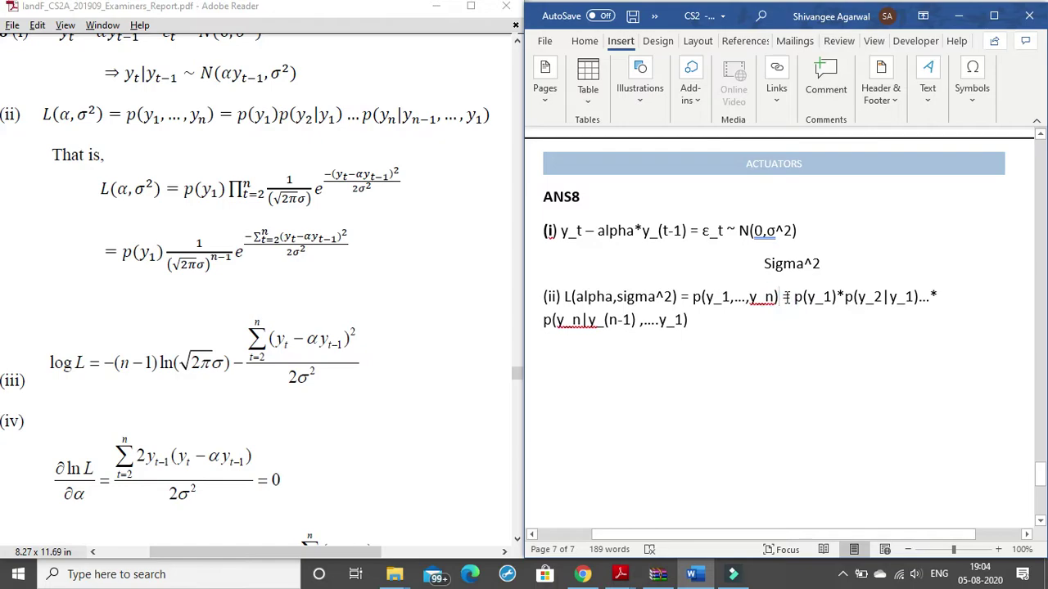
key("Return")
left_click(753, 331)
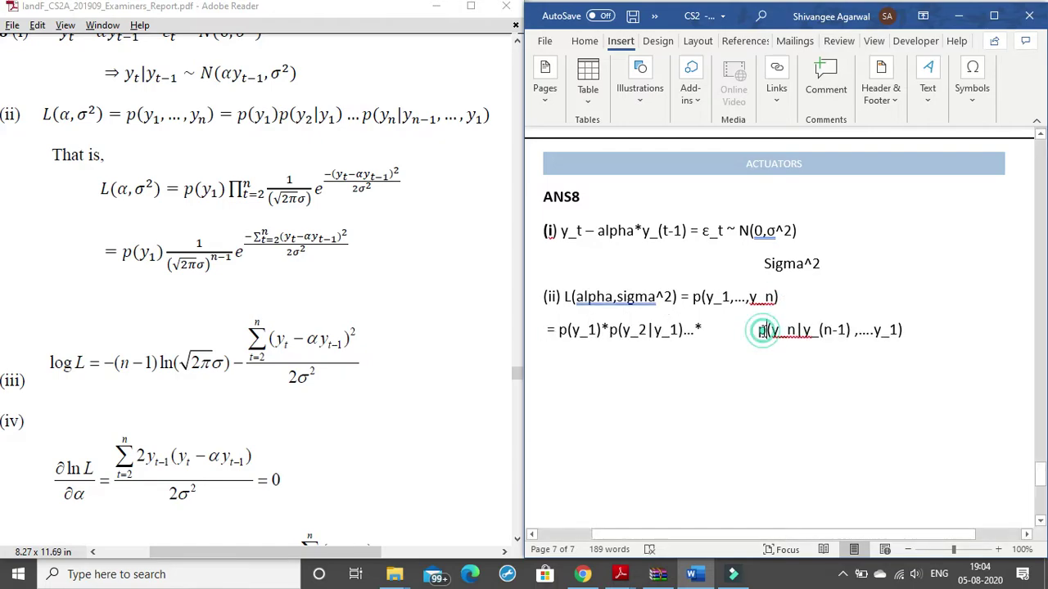
left_click_drag(754, 331, 701, 331)
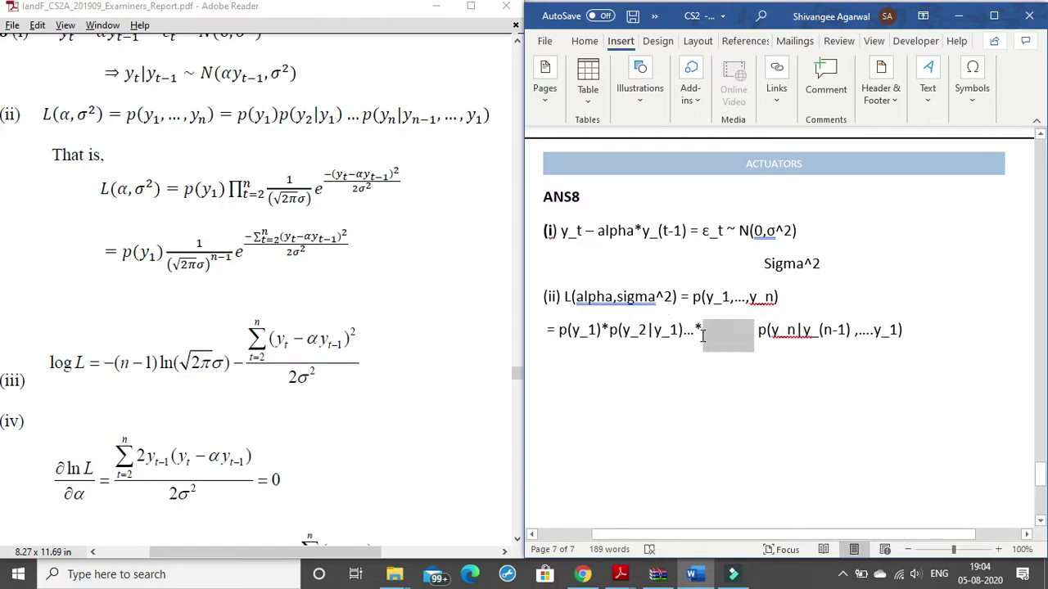
key("BackSpace")
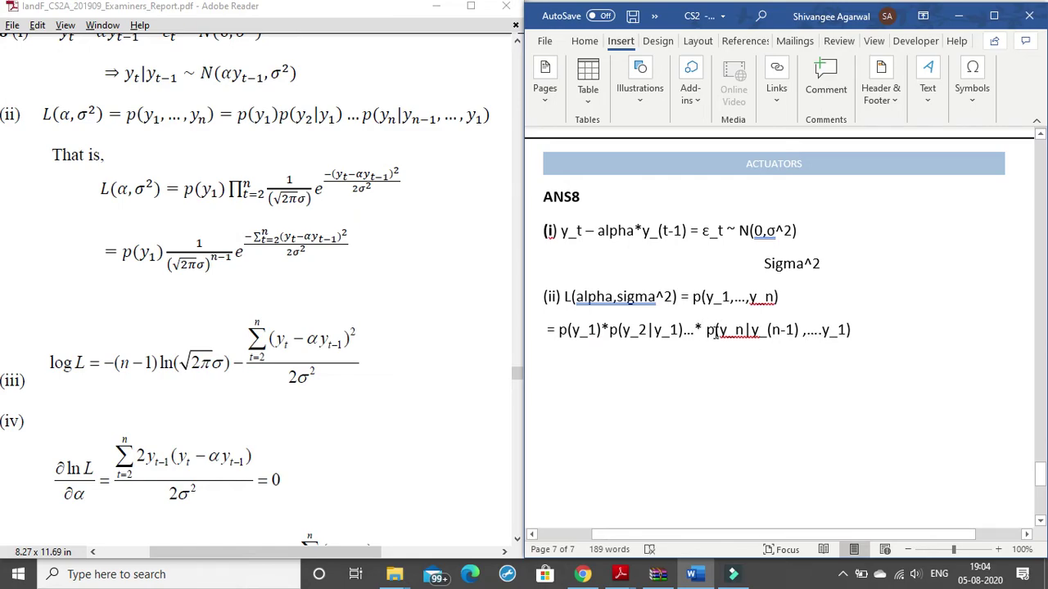
key("BackSpace")
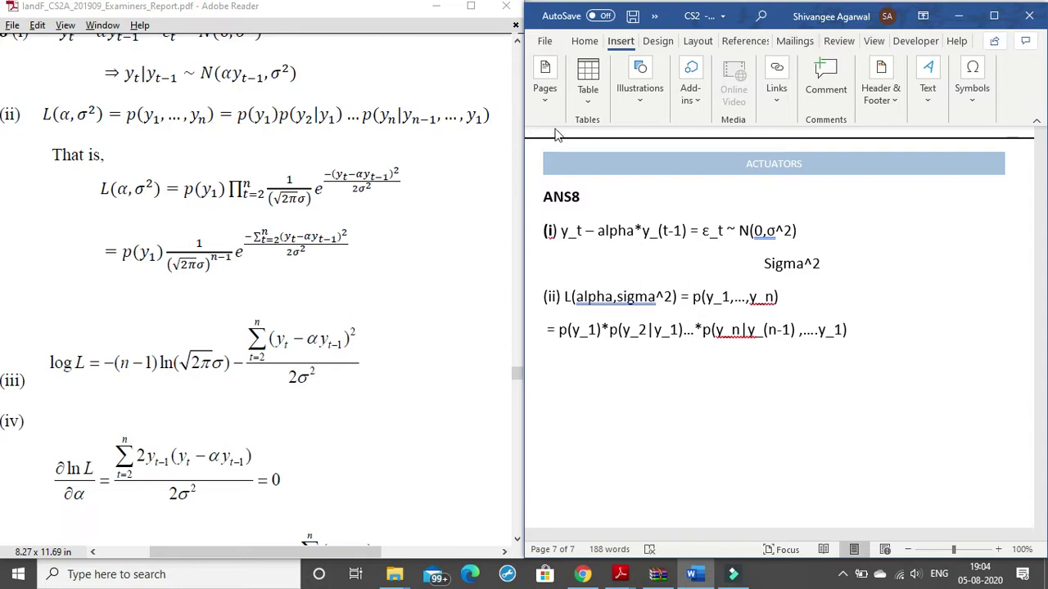
Select 'L(alpha,sigma^2) =' on the (ii) line for reuse.
left_click(856, 330)
scroll(867, 342, "down", 2)
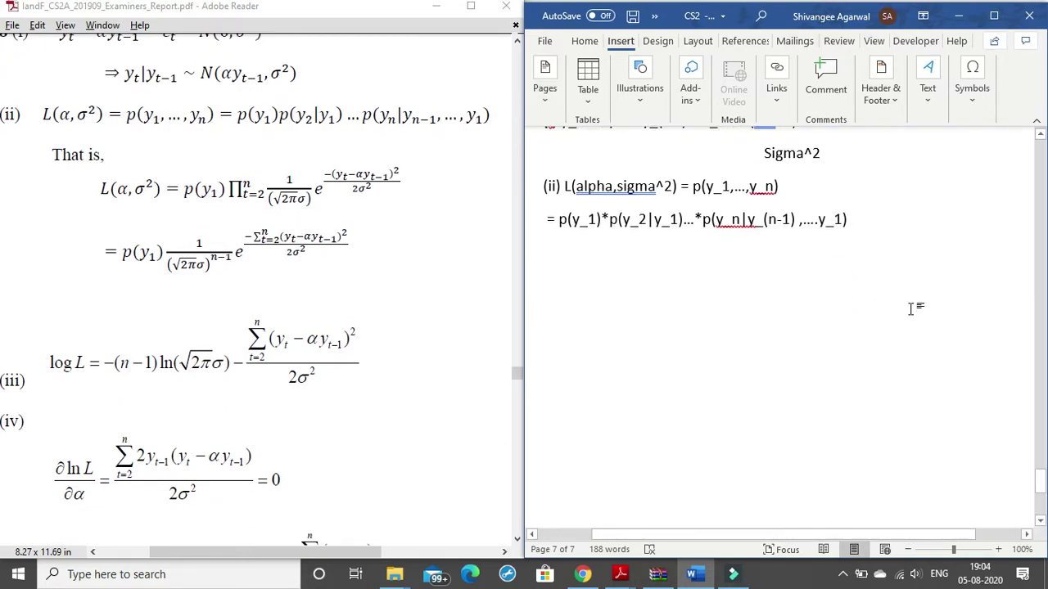
scroll(912, 303, "up", 1)
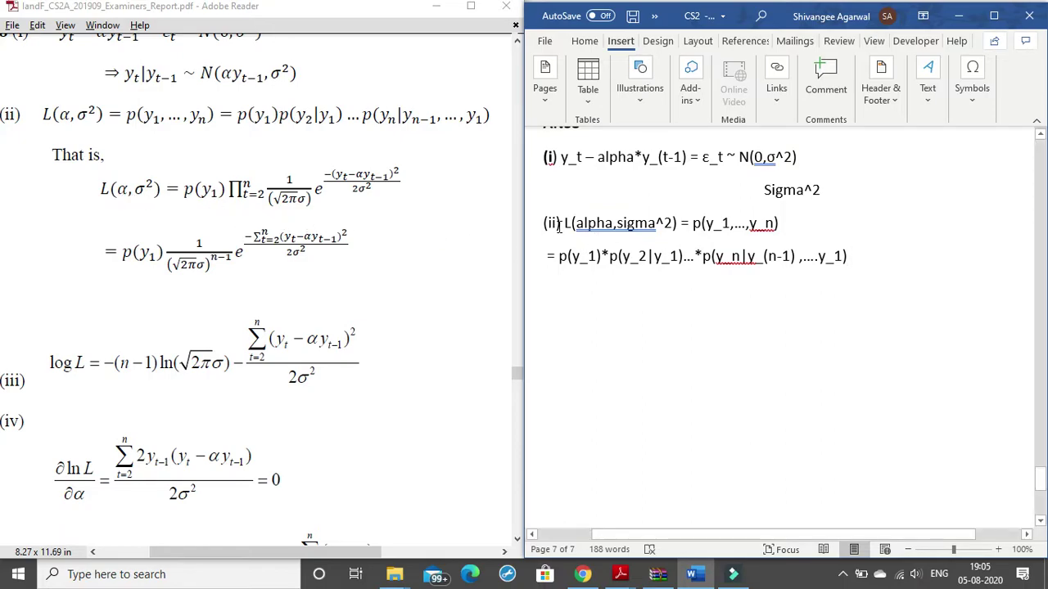
left_click_drag(563, 226, 680, 219)
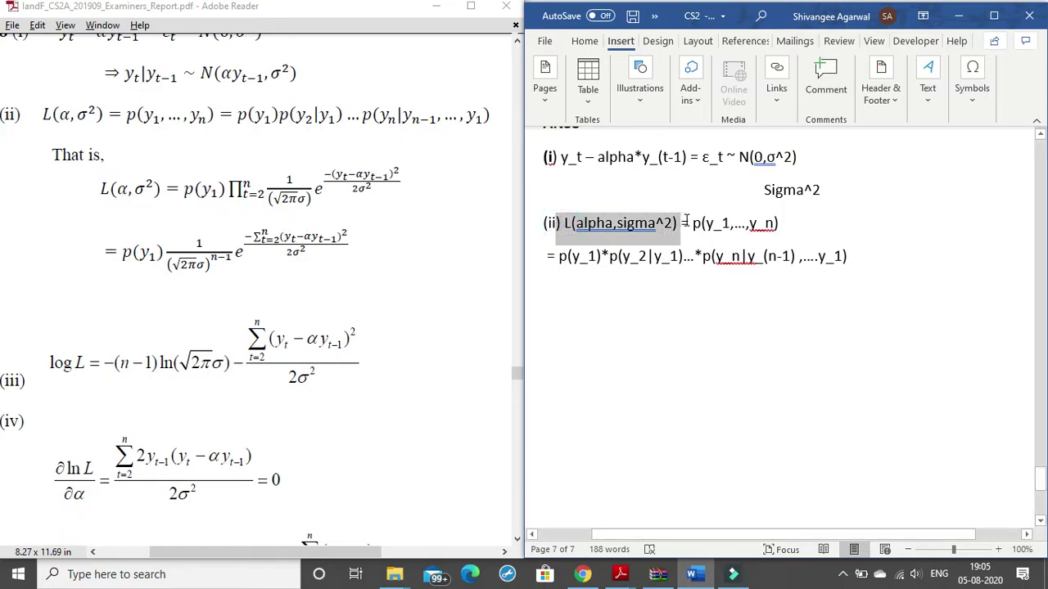
Add a new line under the product with the pasted 'L(alpha,sigma^2) =' and delete the stray ')'.
left_click(587, 307)
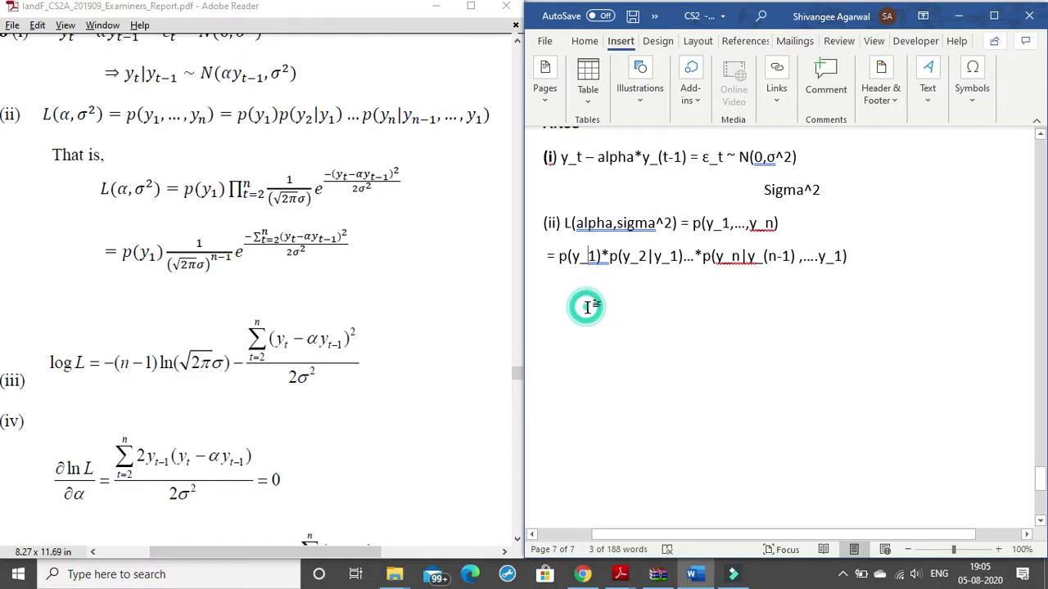
left_click(863, 251)
key("Return")
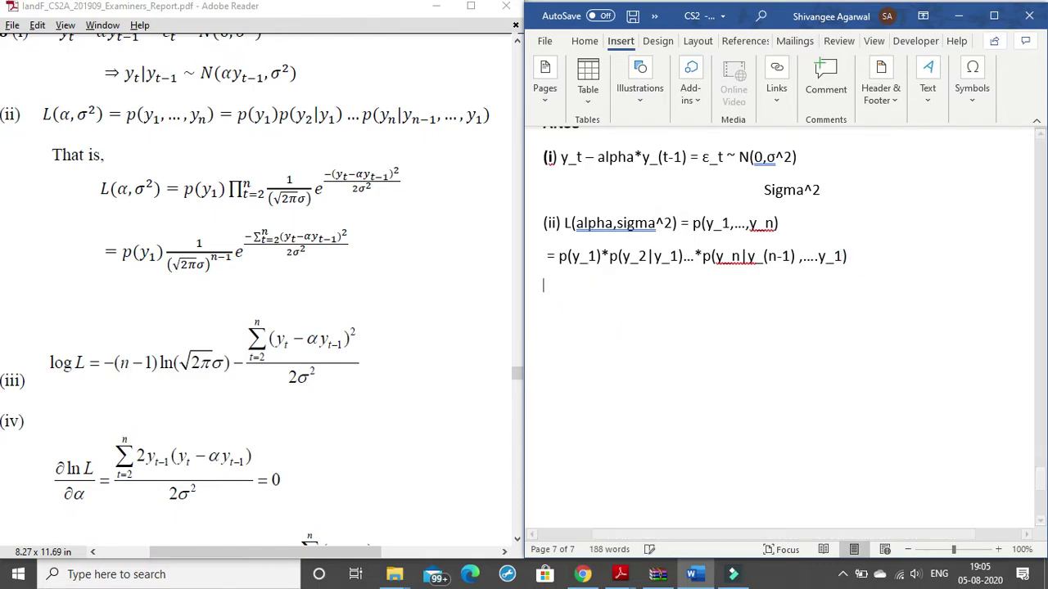
type(") L(alpha,sigma^2) =")
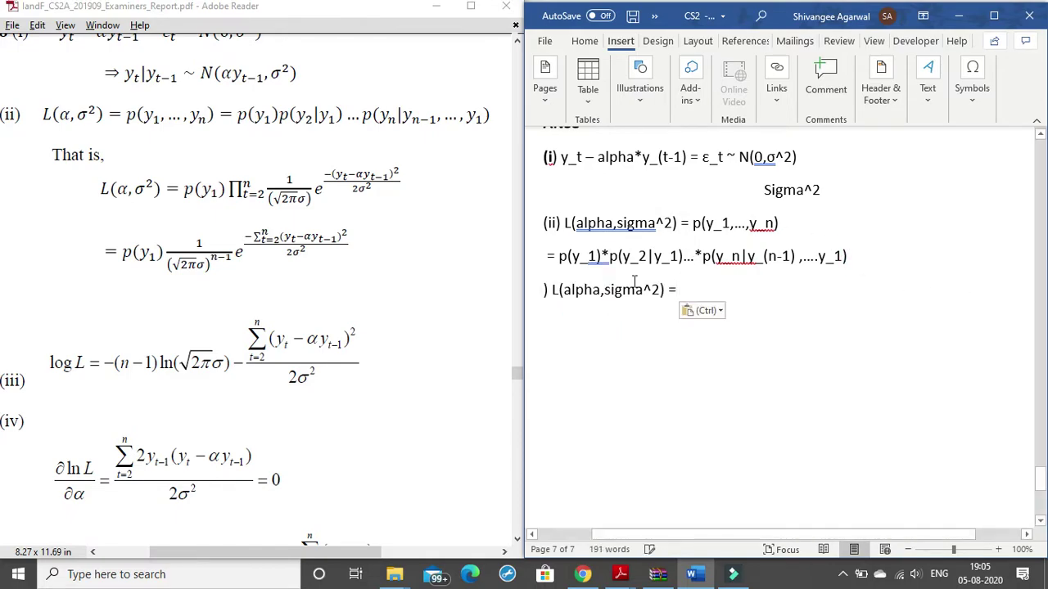
left_click(553, 288)
key("BackSpace")
key("BackSpace")
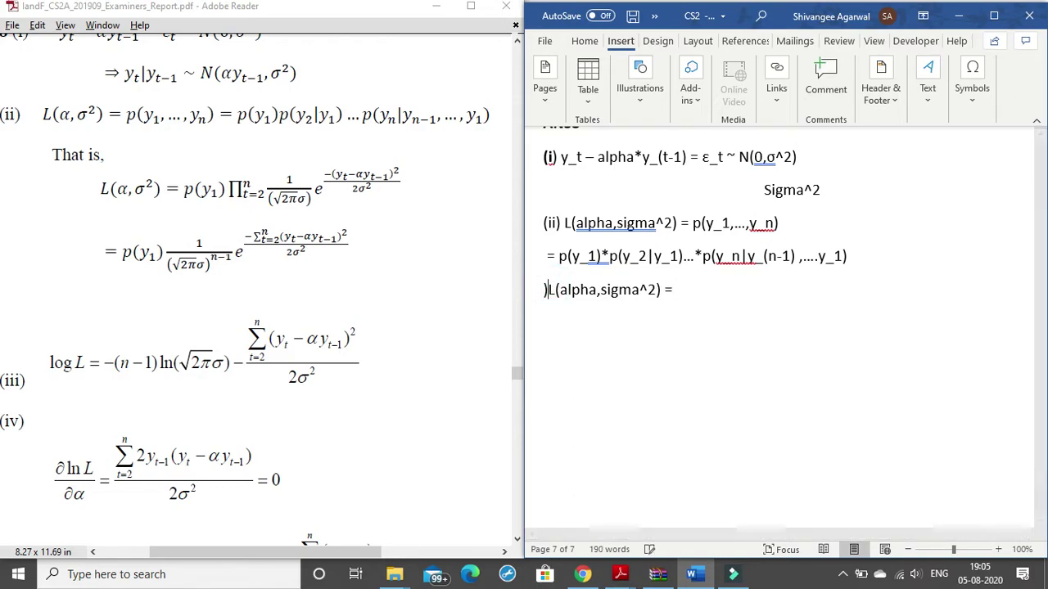
Continue the new line with 'p(y_1) * product(2,n):[ 1/(sqrt(2*pi'.
left_click(696, 295)
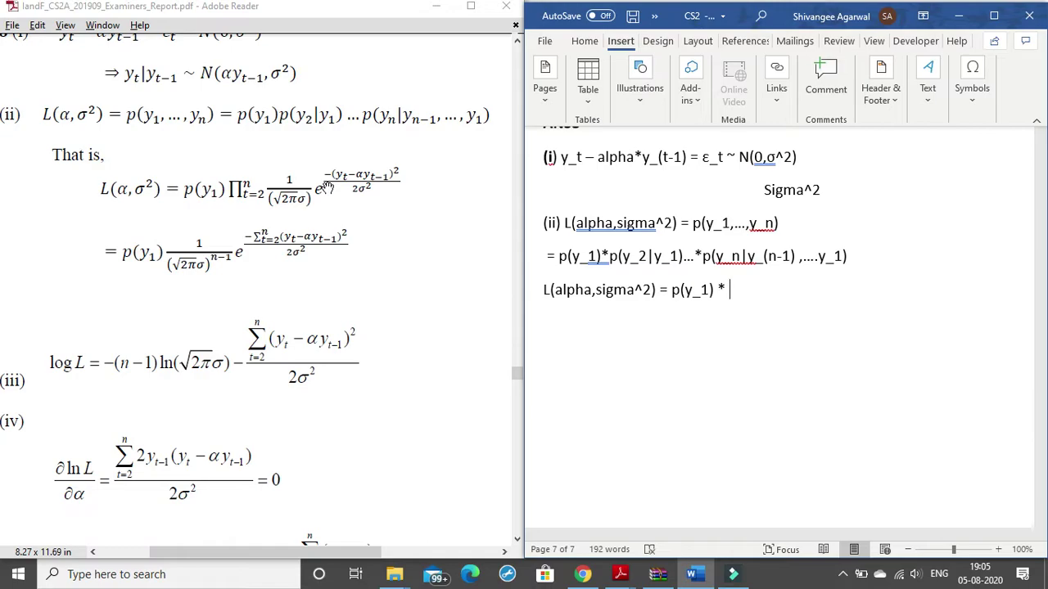
type("duct(2,n")
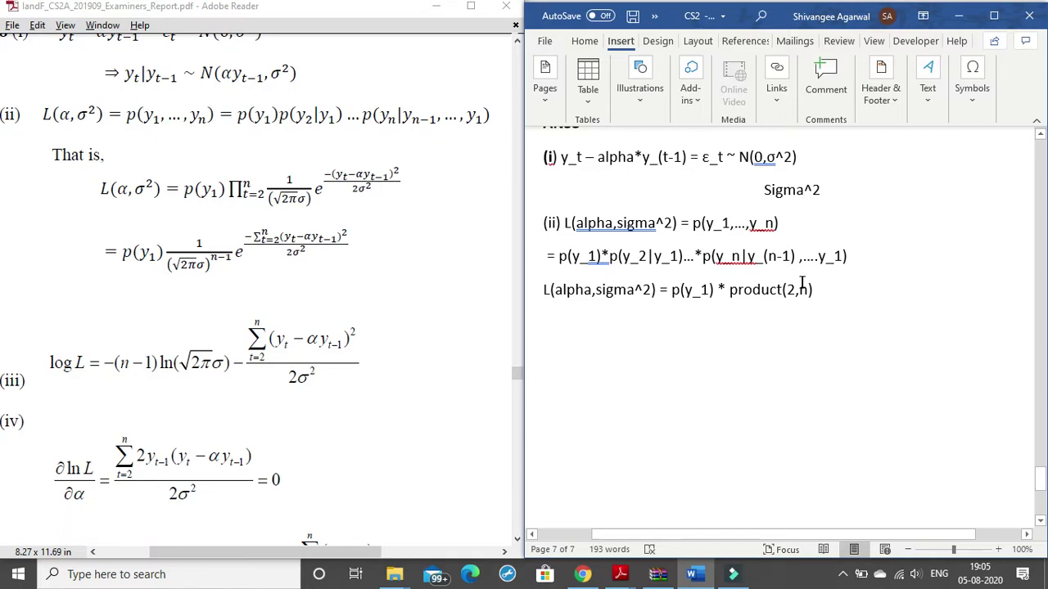
type(":")
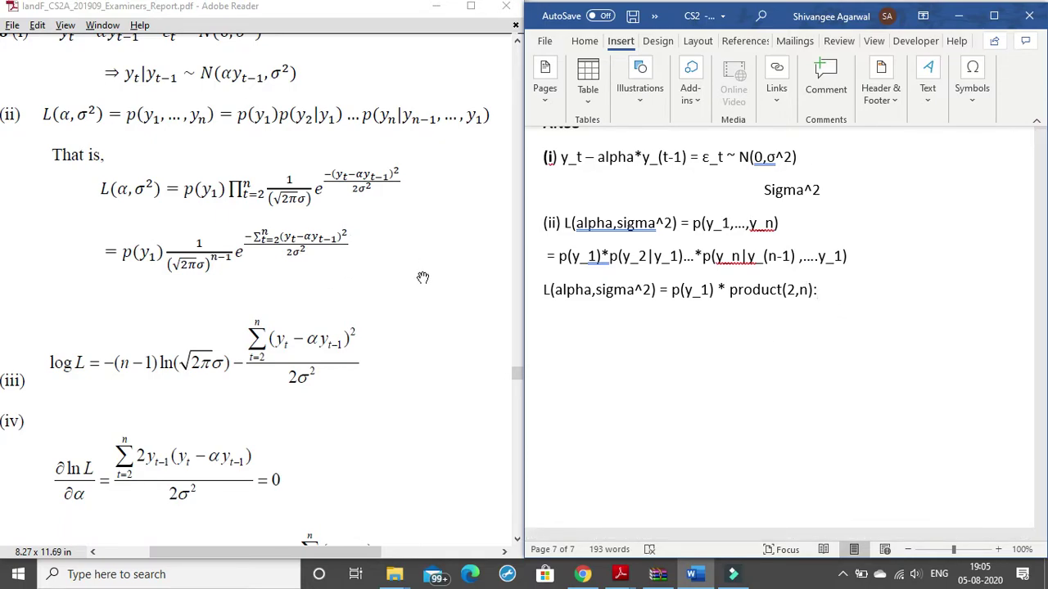
type("[")
type("(")
type("sqrt(2*pi")
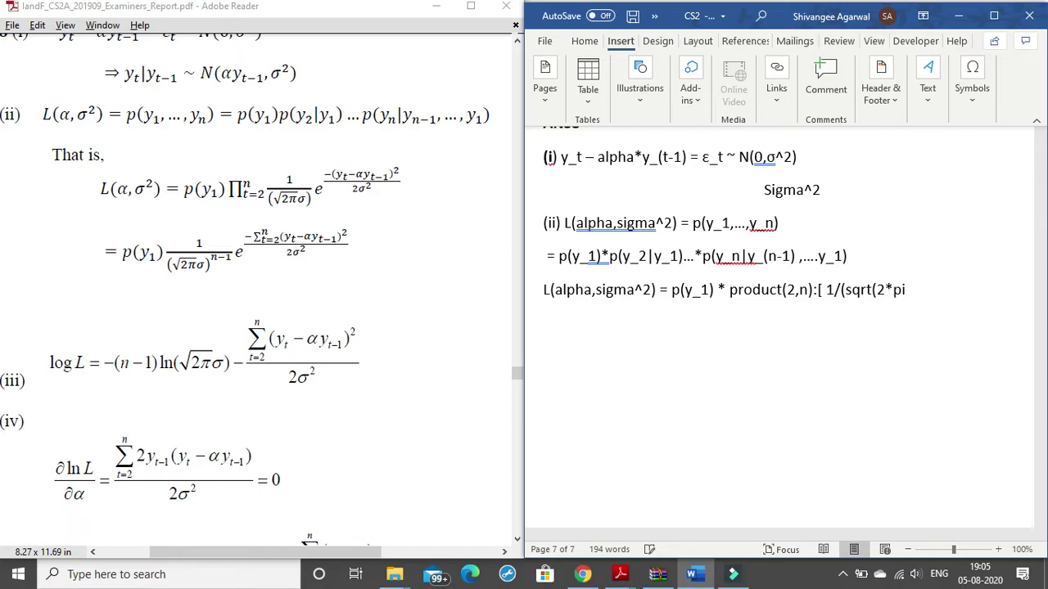
Insert the Greek letter π from the Symbol gallery, then continue with ') *'.
left_click(982, 90)
left_click(1010, 148)
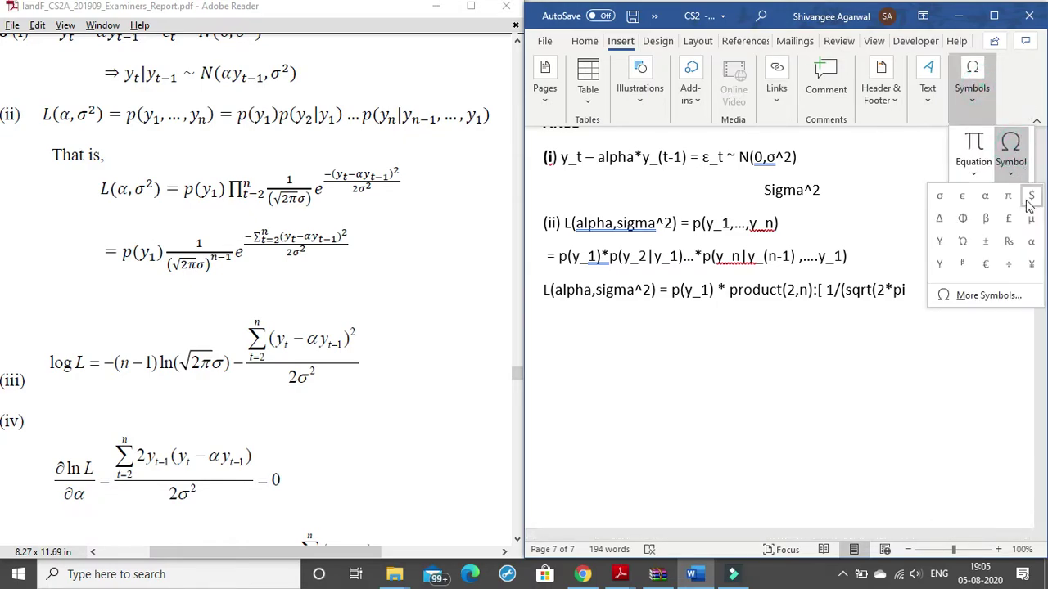
left_click(1018, 201)
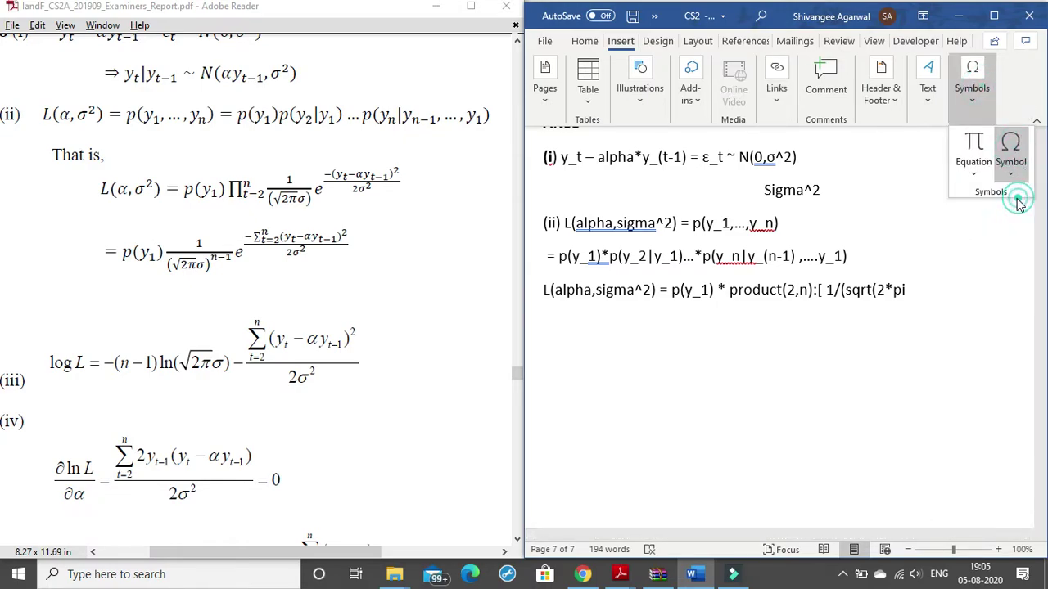
left_click(903, 288)
type("\\")
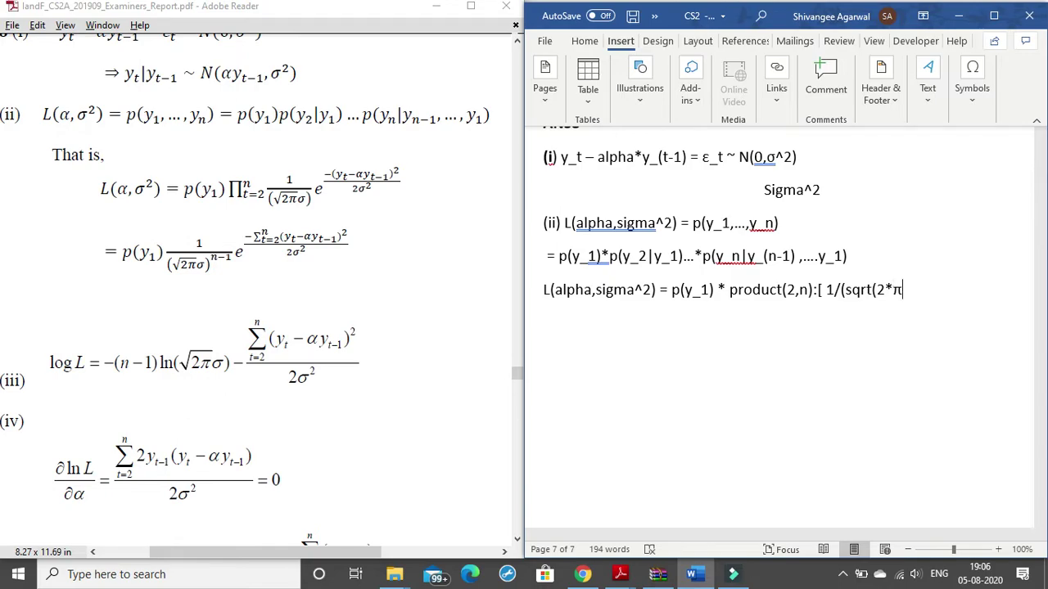
type(") *")
Insert Greek σ and close the bracket so the factor reads 1/(sqrt(2*π) * σ).
left_click(971, 82)
left_click(1012, 151)
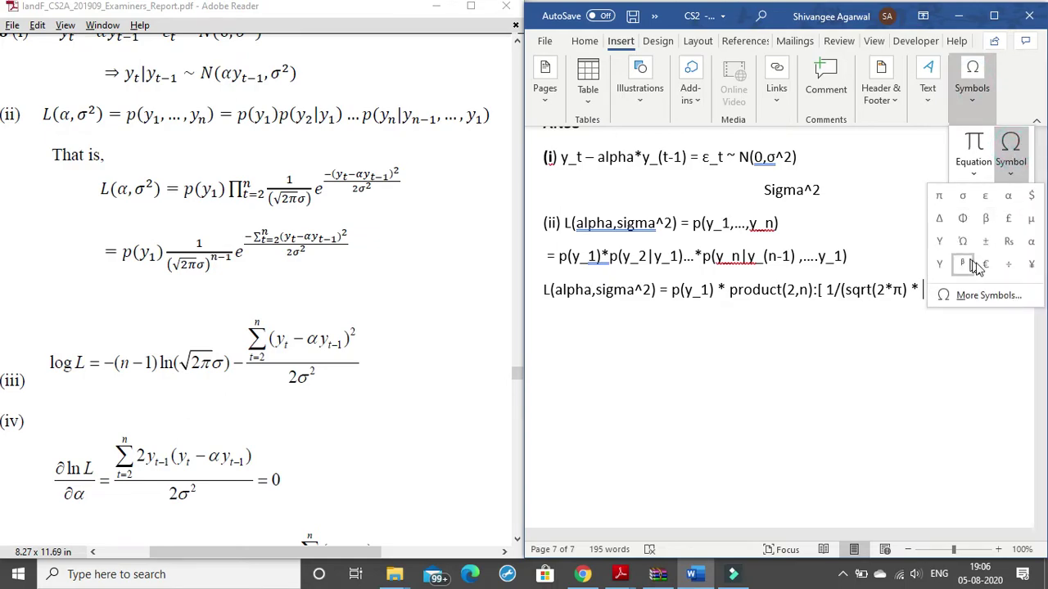
left_click(964, 197)
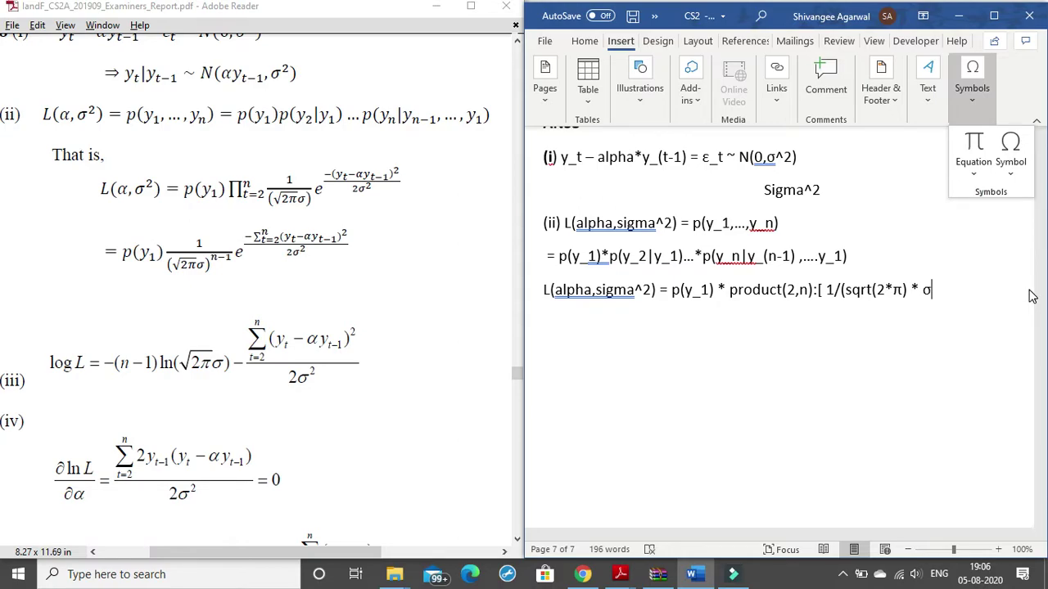
left_click(961, 298)
type(") * exp(")
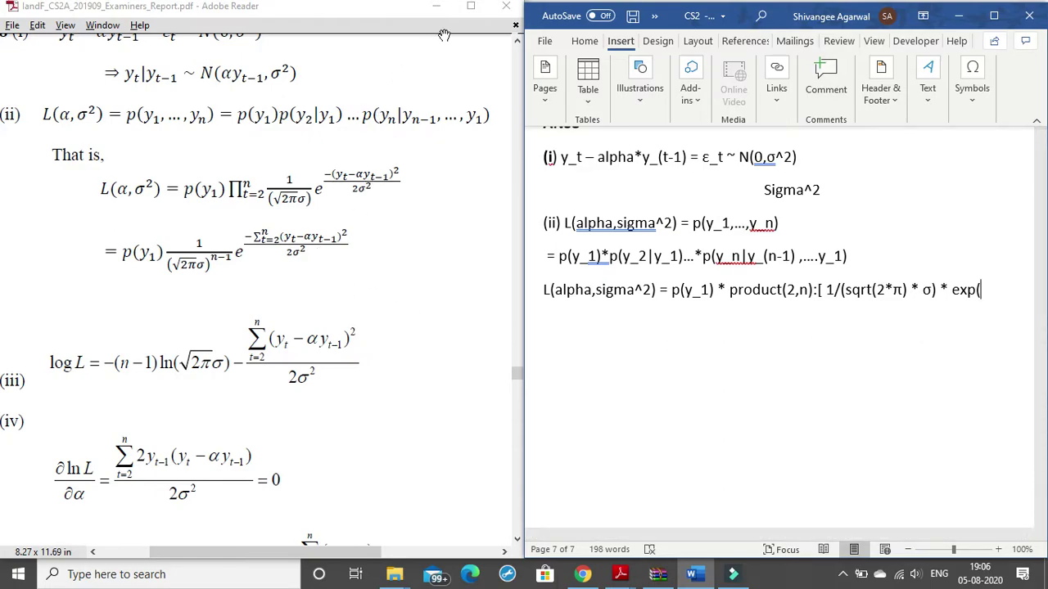
Maximize Adobe Reader and scroll to Question 8's log-likelihood and α derivation.
left_click(468, 9)
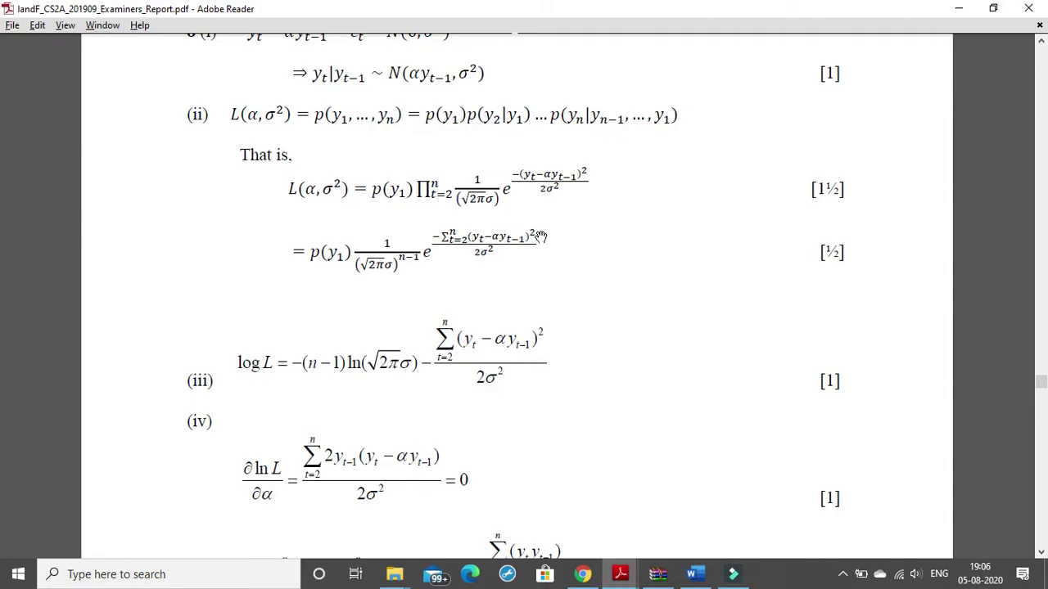
scroll(536, 246, "down", 3)
scroll(488, 270, "down", 1)
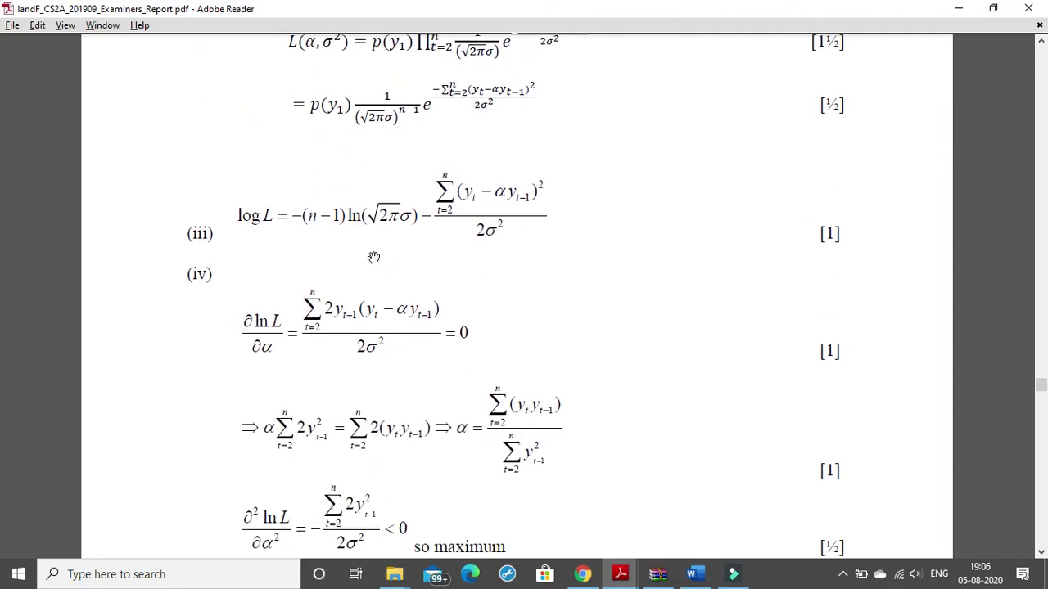